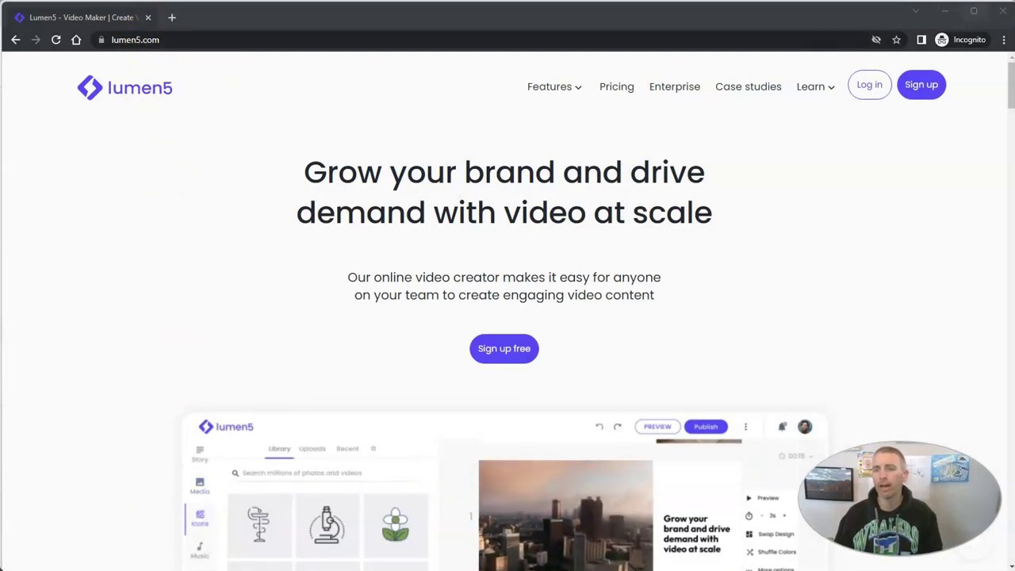
# Minimize the incognito window, check the '5 Digital Creation Projects' article tab, then return to All videos
pyautogui.click(944, 12)
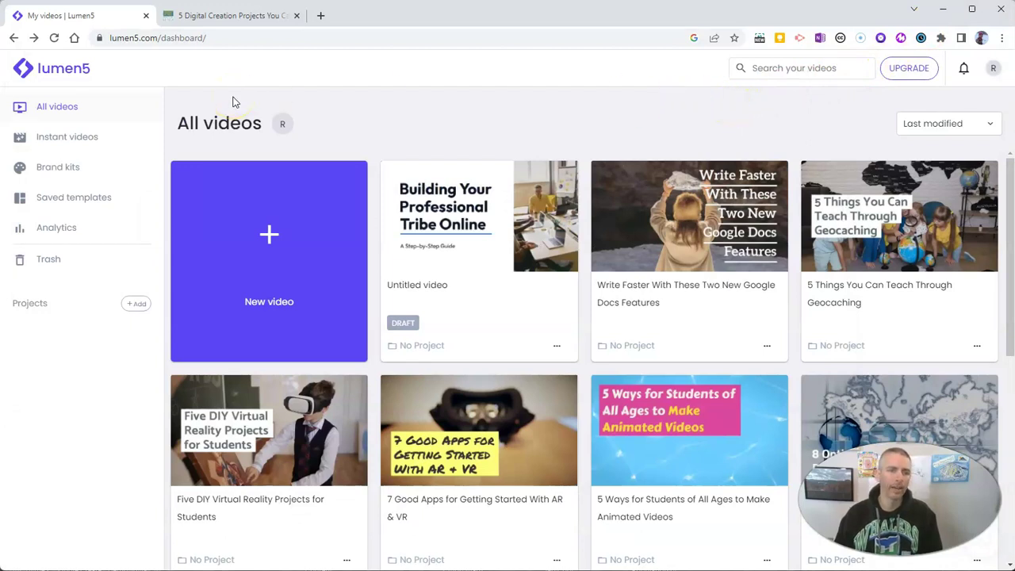
pyautogui.click(234, 16)
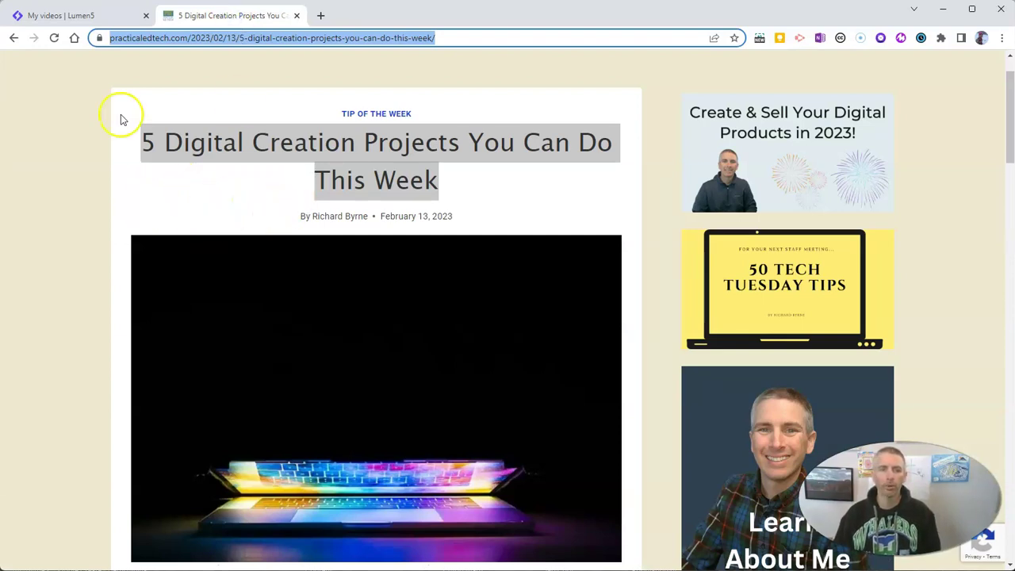
pyautogui.click(67, 15)
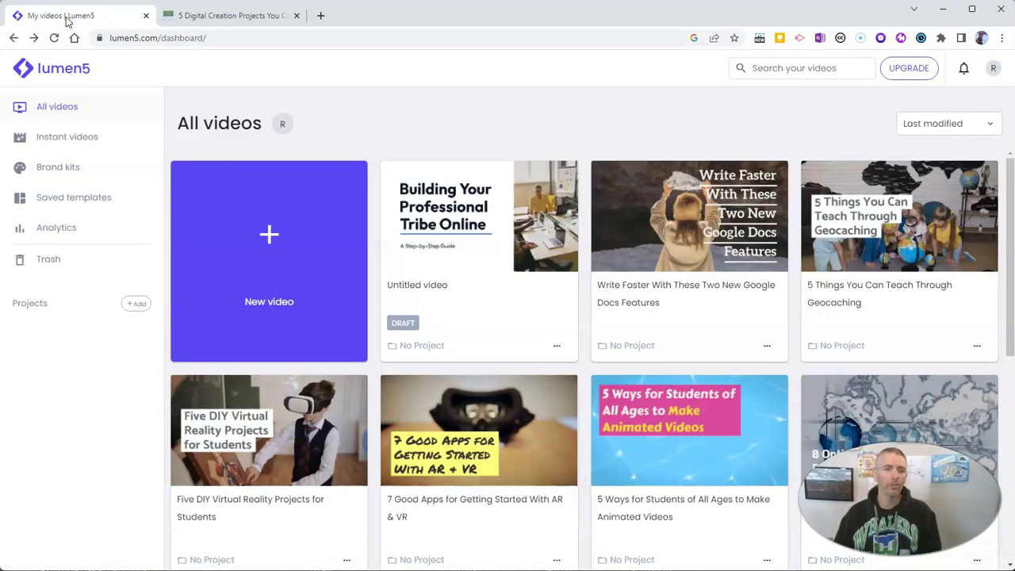
# Create a new video from the Origin template after previewing it
pyautogui.click(271, 238)
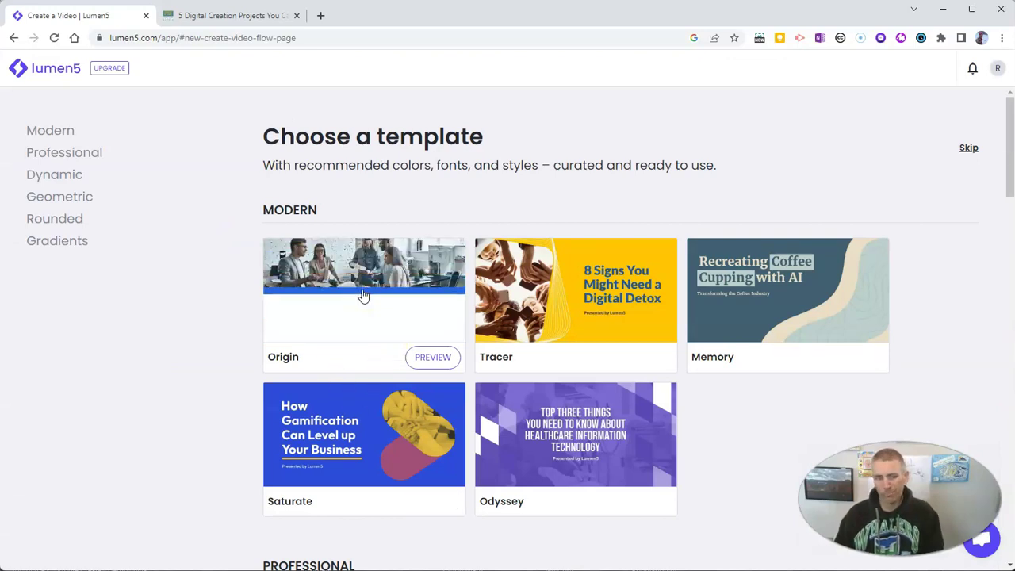
pyautogui.click(361, 300)
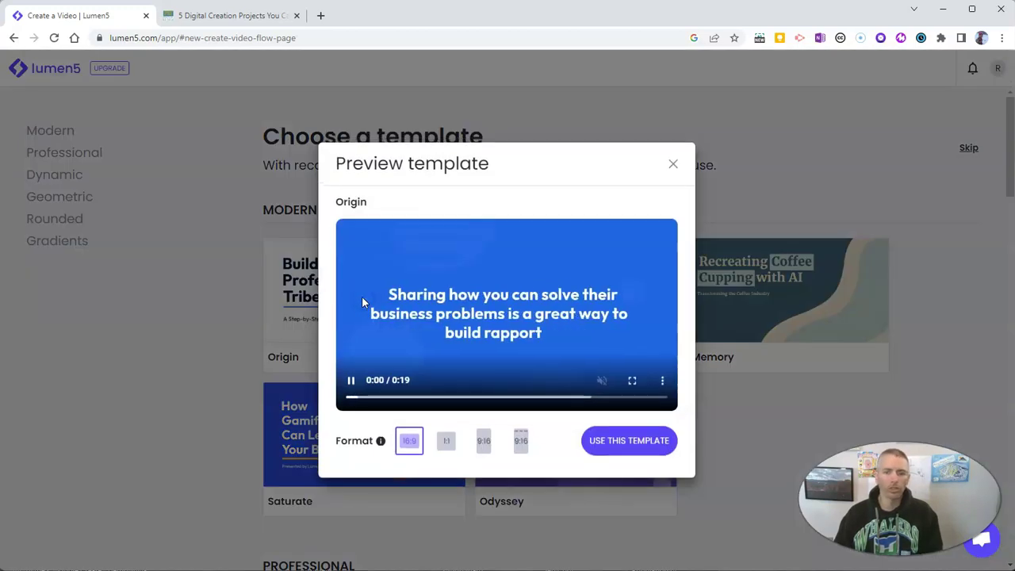
pyautogui.click(627, 438)
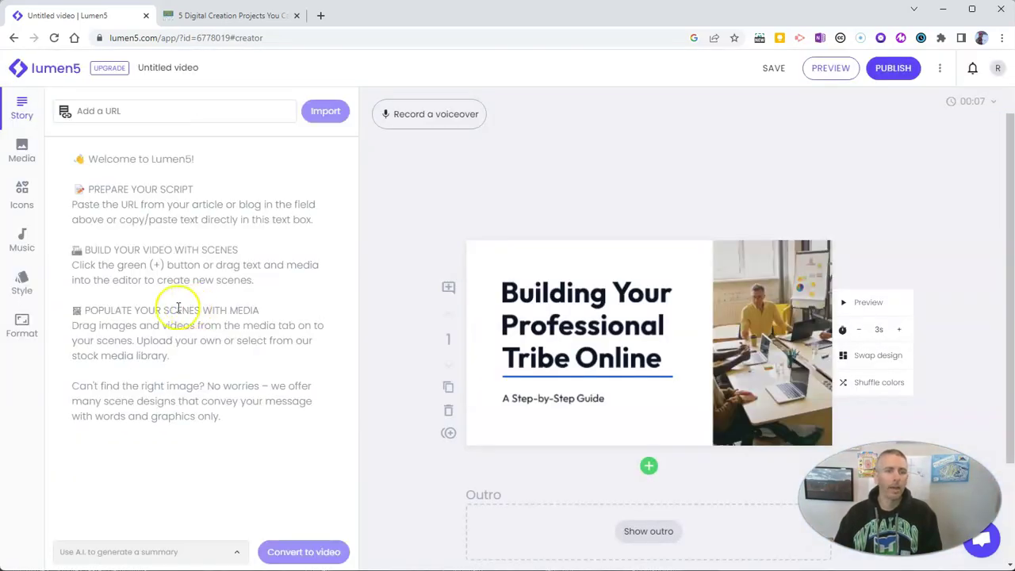
# Clear the welcome story text, then undo to restore it
pyautogui.click(227, 389)
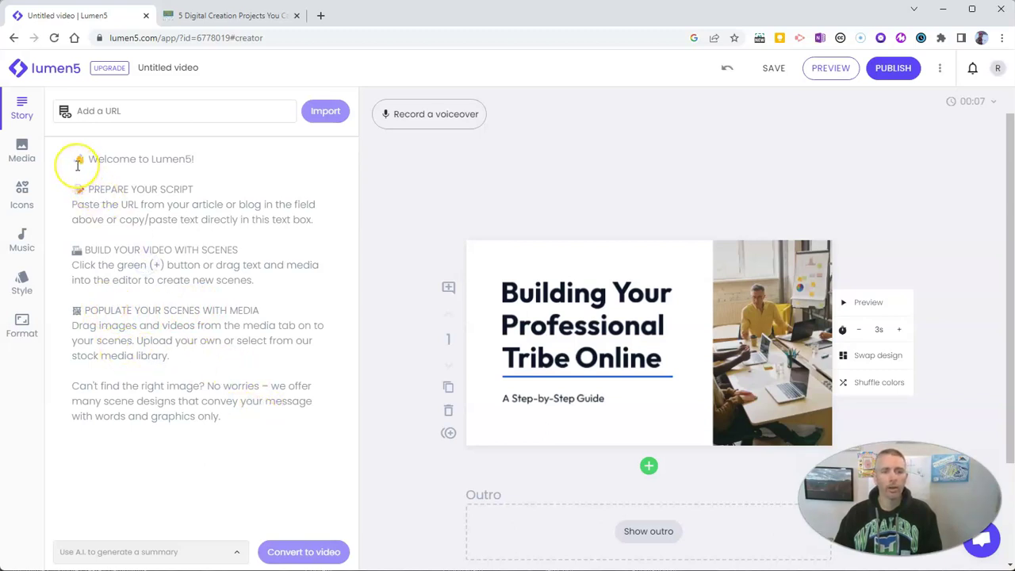
pyautogui.hotkey('ctrl', 'a')
pyautogui.press('Delete')
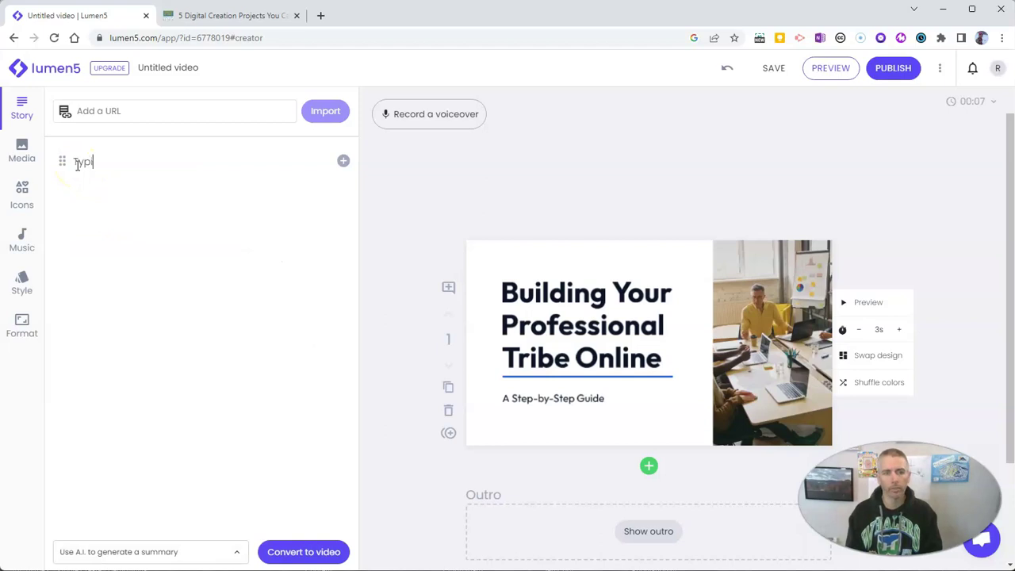
pyautogui.hotkey('ctrl', 'z')
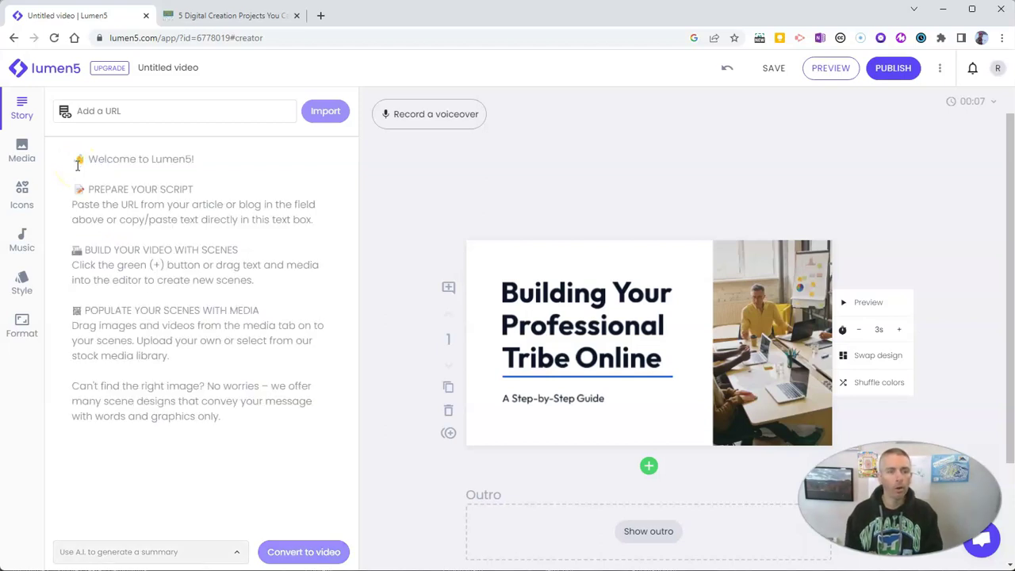
# Paste the blog article's URL into Add a URL, import it, and compare with the article tab
pyautogui.click(108, 111)
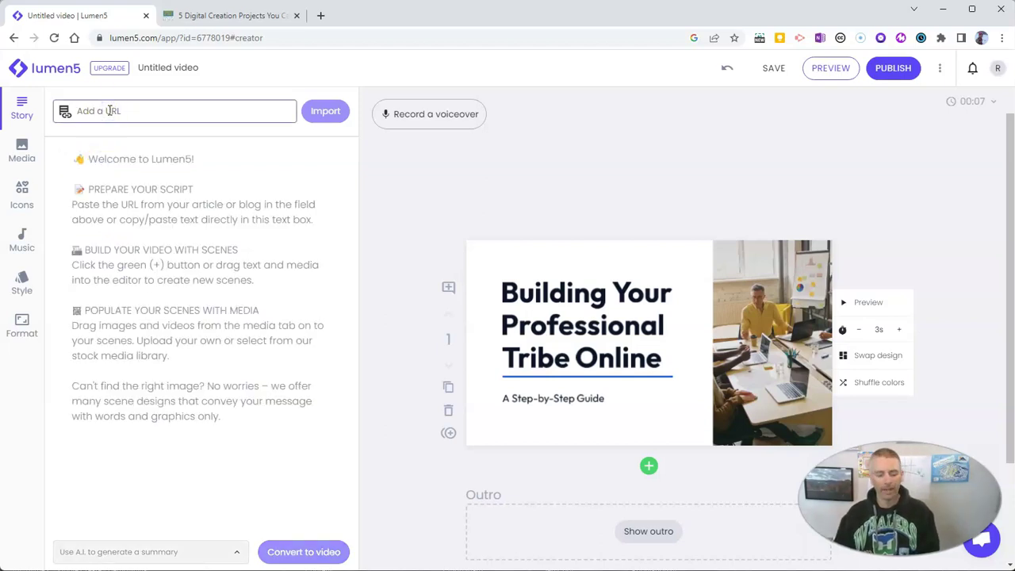
pyautogui.hotkey('ctrl', 'v')
pyautogui.click(335, 119)
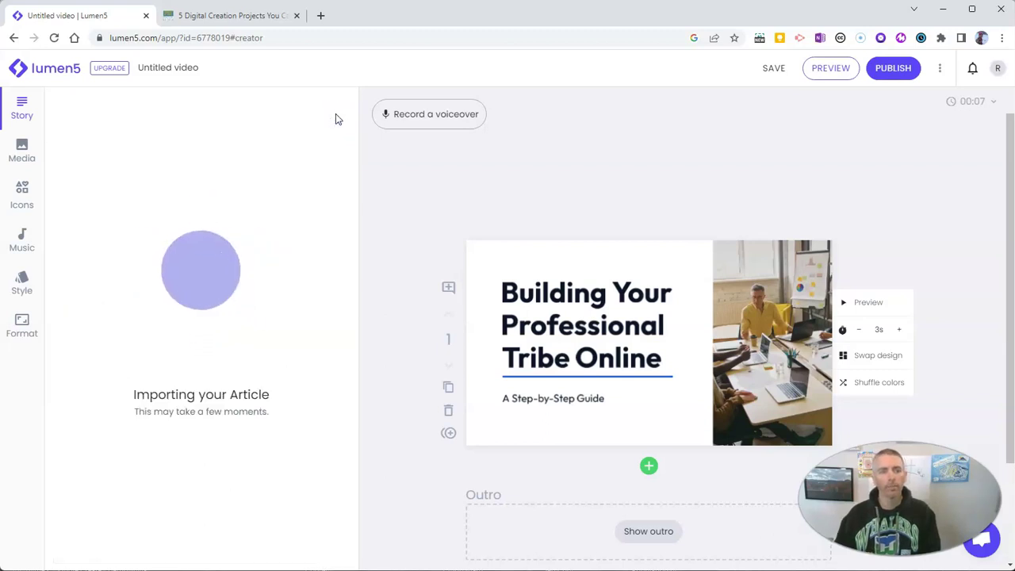
pyautogui.click(240, 16)
pyautogui.click(83, 16)
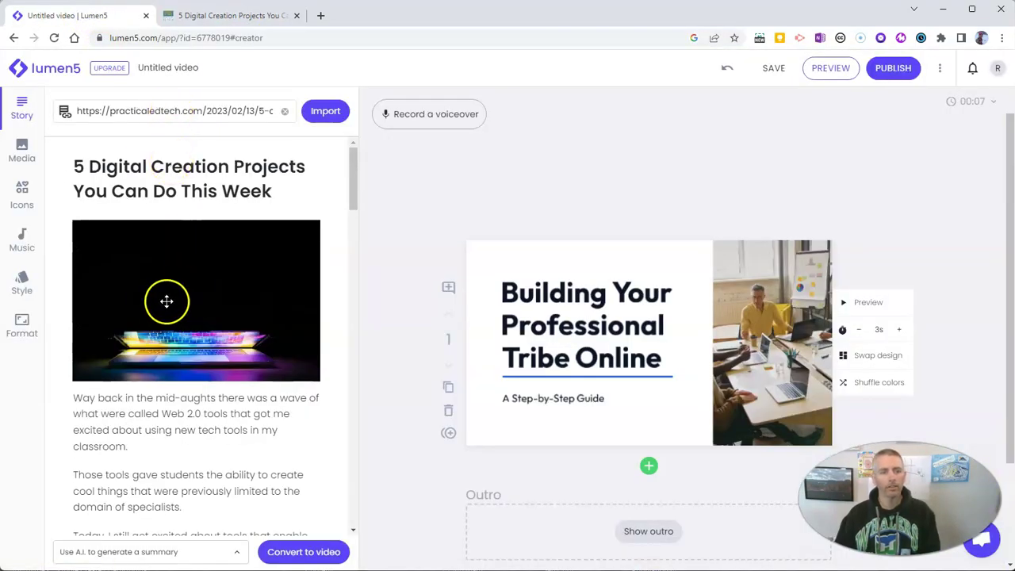
# Delete the CoSpaces and MIT App Inventor tutorial sentences and the leftover empty line
pyautogui.scroll(-3, 154, 308)
pyautogui.scroll(-7, 166, 336)
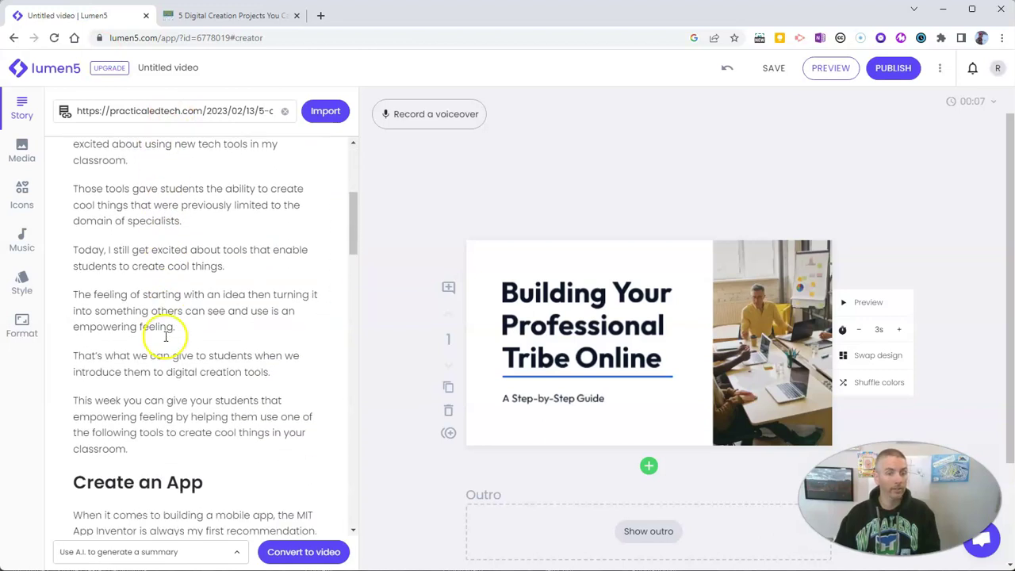
pyautogui.scroll(-6, 164, 338)
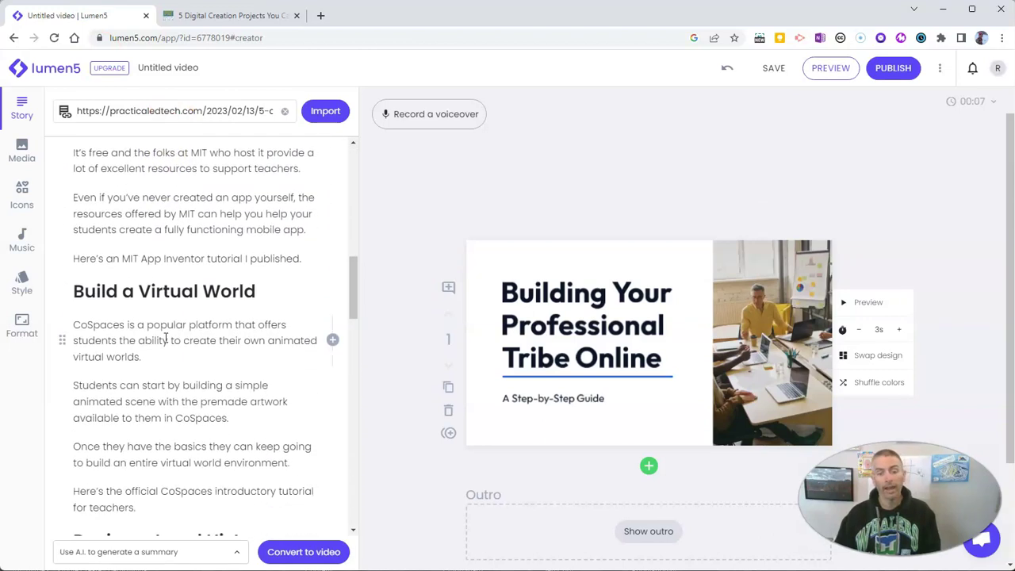
pyautogui.click(138, 319)
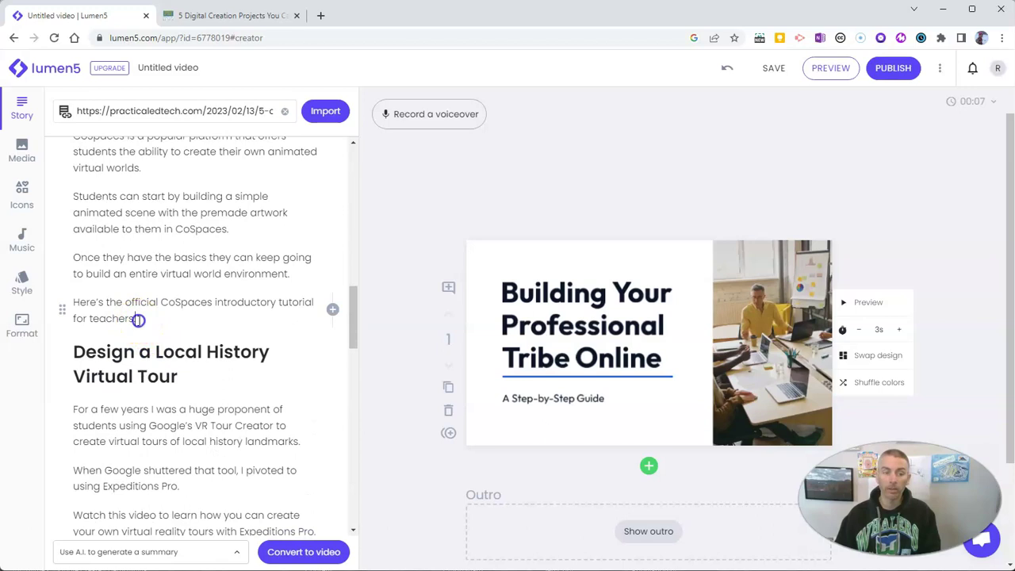
pyautogui.hotkey('ctrl', 'shift', 'Left')
pyautogui.hotkey('ctrl', 'shift', 'Left')
pyautogui.hotkey('ctrl', 'shift', 'Left')
pyautogui.hotkey('ctrl', 'shift', 'Left')
pyautogui.hotkey('ctrl', 'shift', 'Left')
pyautogui.hotkey('ctrl', 'shift', 'Left')
pyautogui.hotkey('ctrl', 'shift', 'Left')
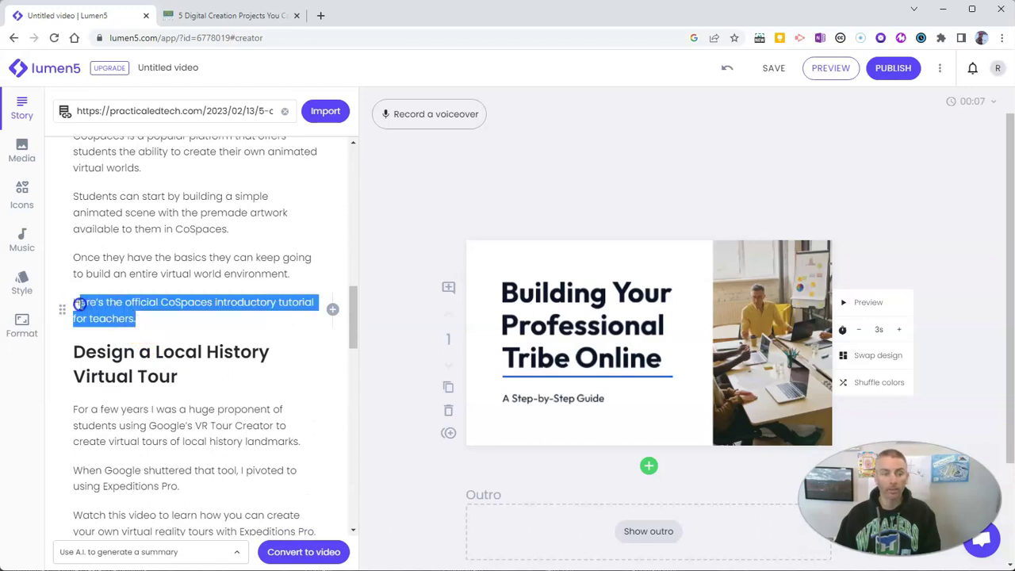
pyautogui.press('BackSpace')
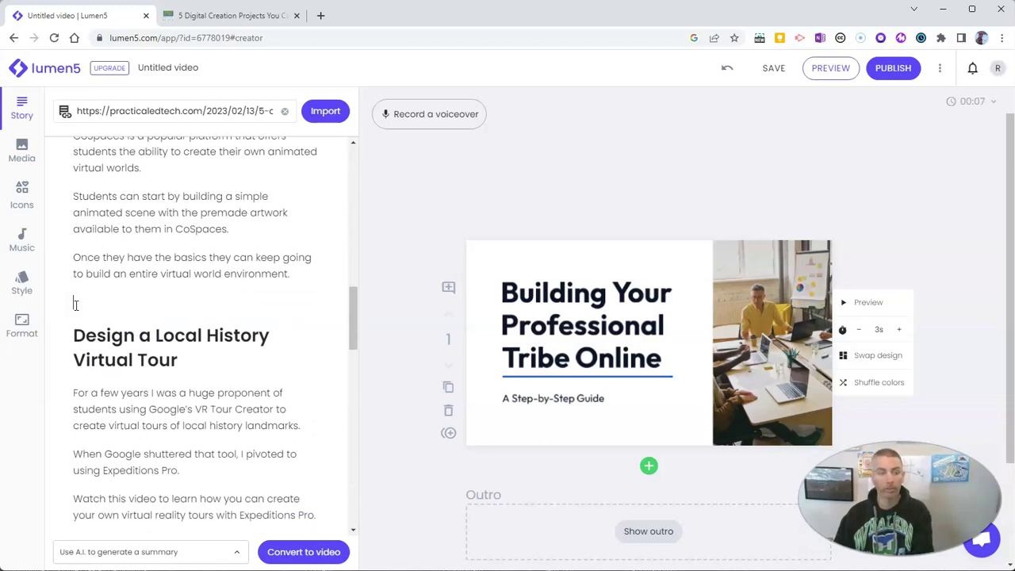
pyautogui.scroll(4, 113, 317)
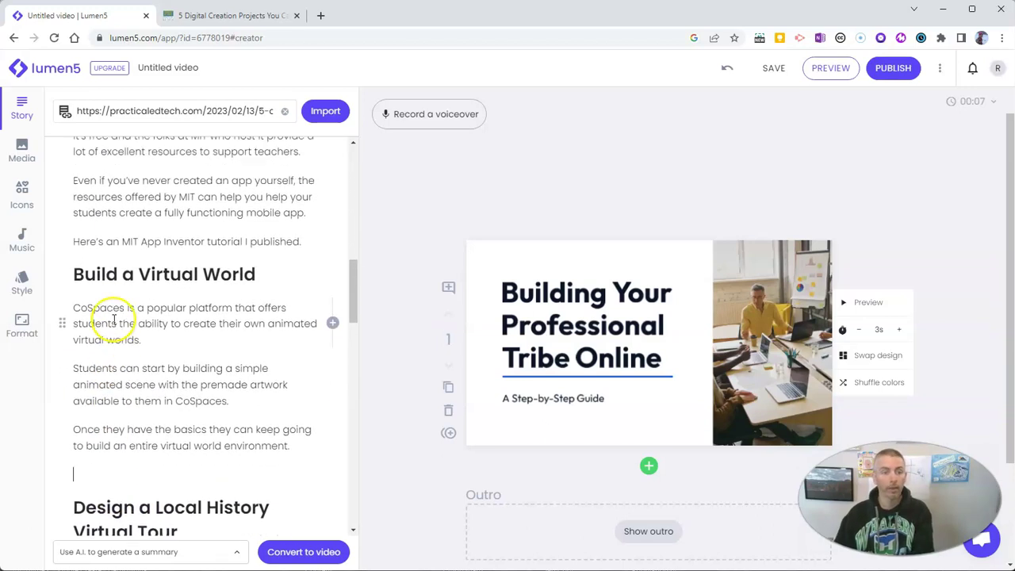
pyautogui.click(303, 257)
pyautogui.moveTo(303, 258); pyautogui.dragTo(77, 256)
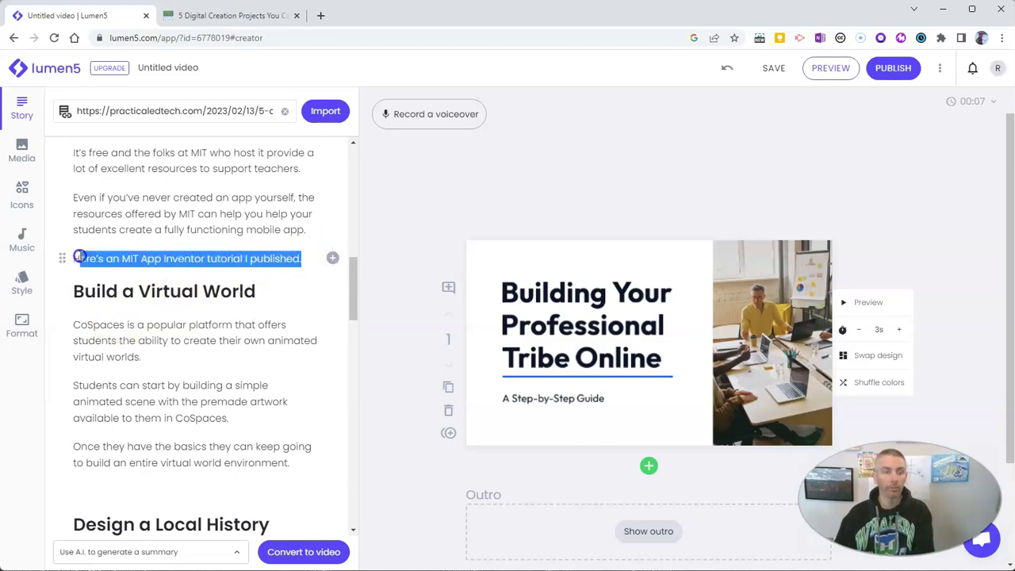
pyautogui.press('BackSpace')
pyautogui.press('BackSpace')
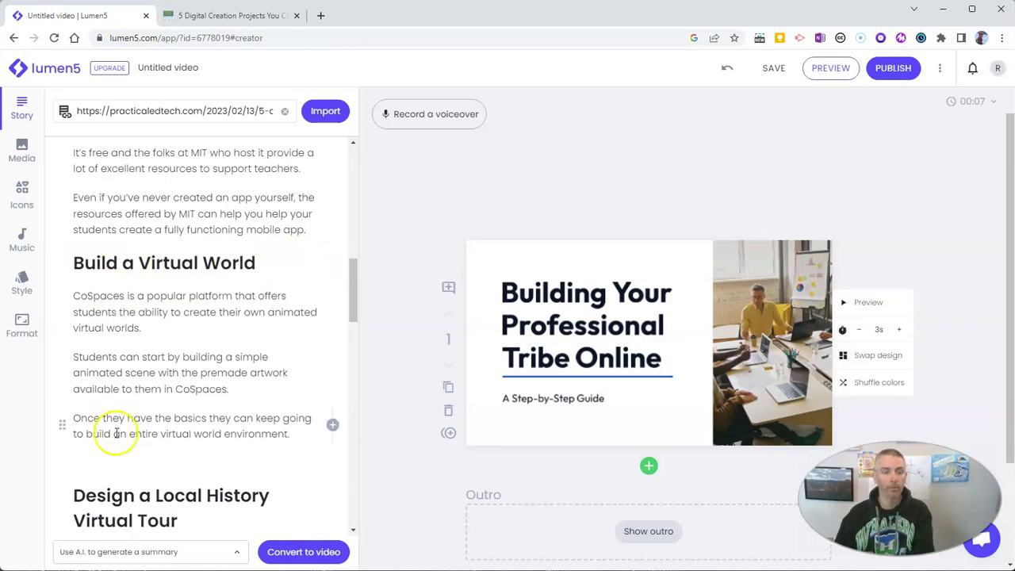
pyautogui.click(114, 463)
pyautogui.press('BackSpace')
# Remove the 'Watch this video' paragraph and its blank line, undoing an accidental over-deletion
pyautogui.scroll(-3, 119, 456)
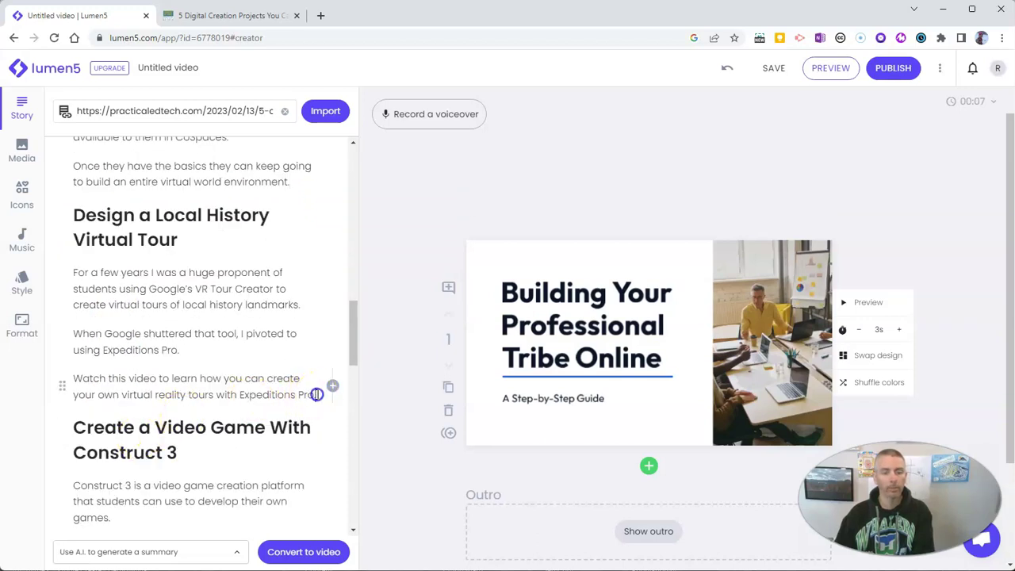
pyautogui.moveTo(317, 395); pyautogui.dragTo(69, 383)
pyautogui.press('BackSpace')
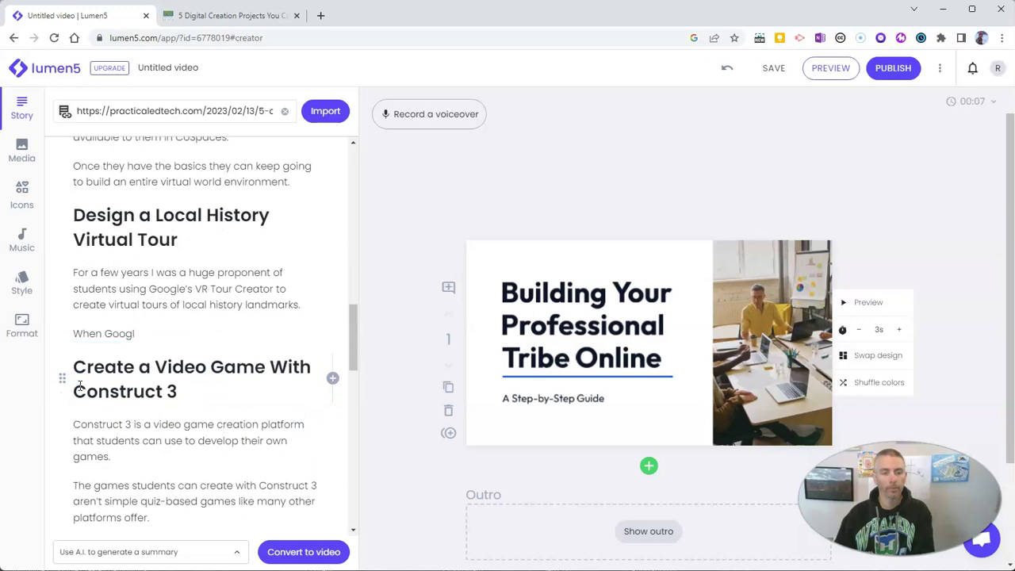
pyautogui.hotkey('ctrl', 'z')
pyautogui.click(146, 388)
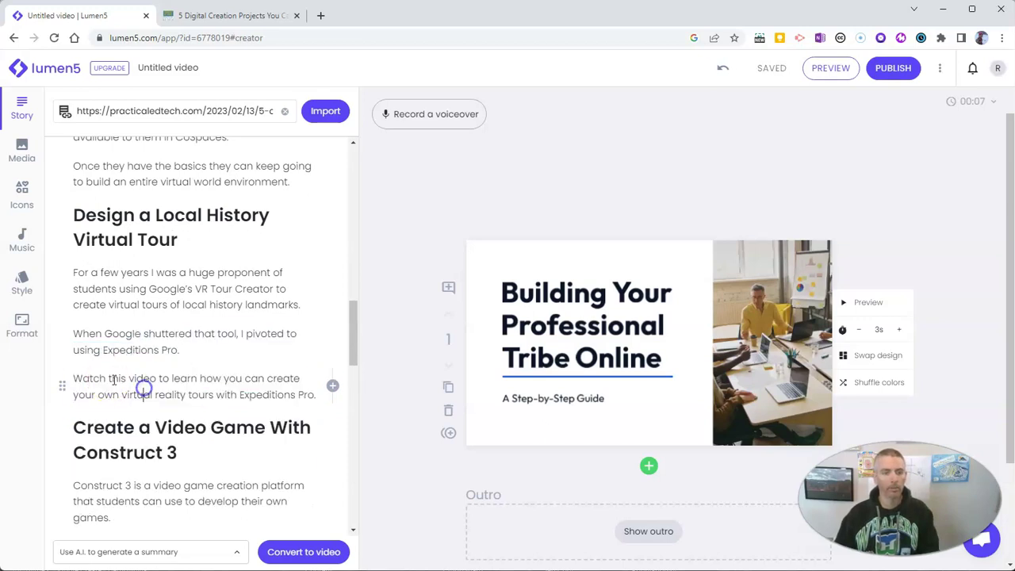
pyautogui.moveTo(76, 380); pyautogui.dragTo(296, 395)
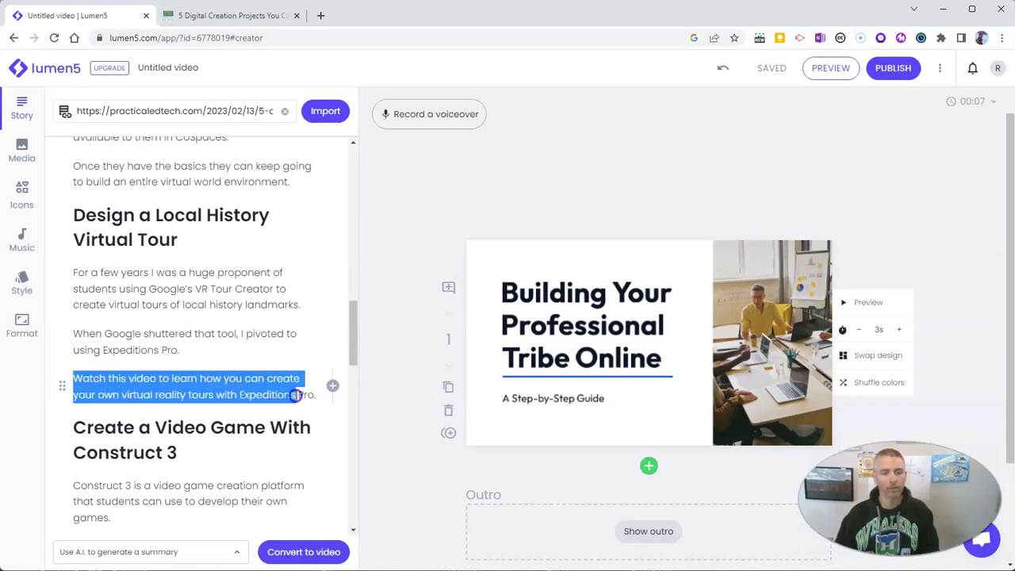
pyautogui.press('BackSpace')
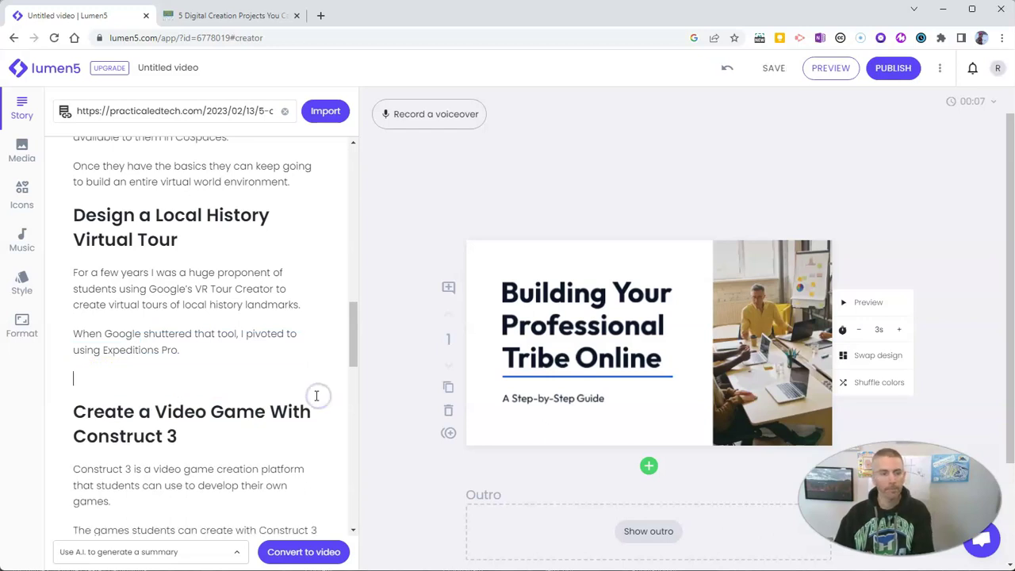
pyautogui.press('BackSpace')
# Delete the promotional text from the 'Learn How to Create' heading down, then return to the top
pyautogui.scroll(-3, 313, 393)
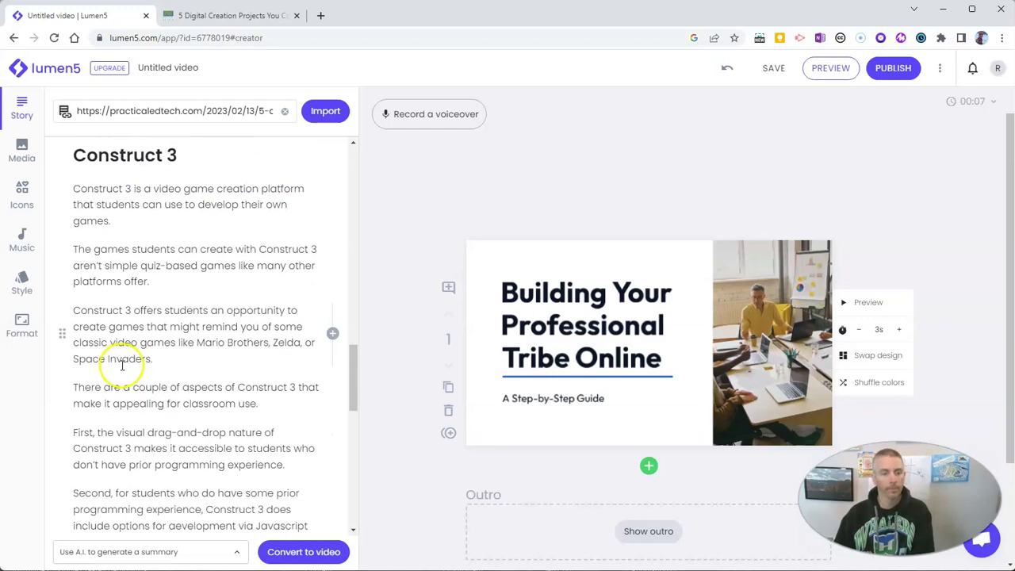
pyautogui.scroll(-2, 126, 365)
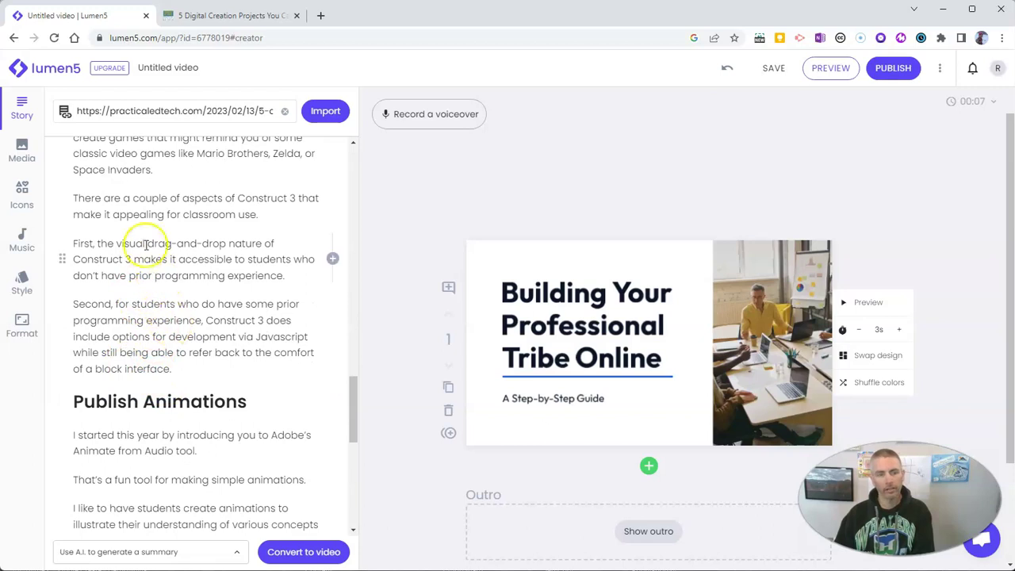
pyautogui.scroll(3, 160, 304)
pyautogui.scroll(-4, 161, 304)
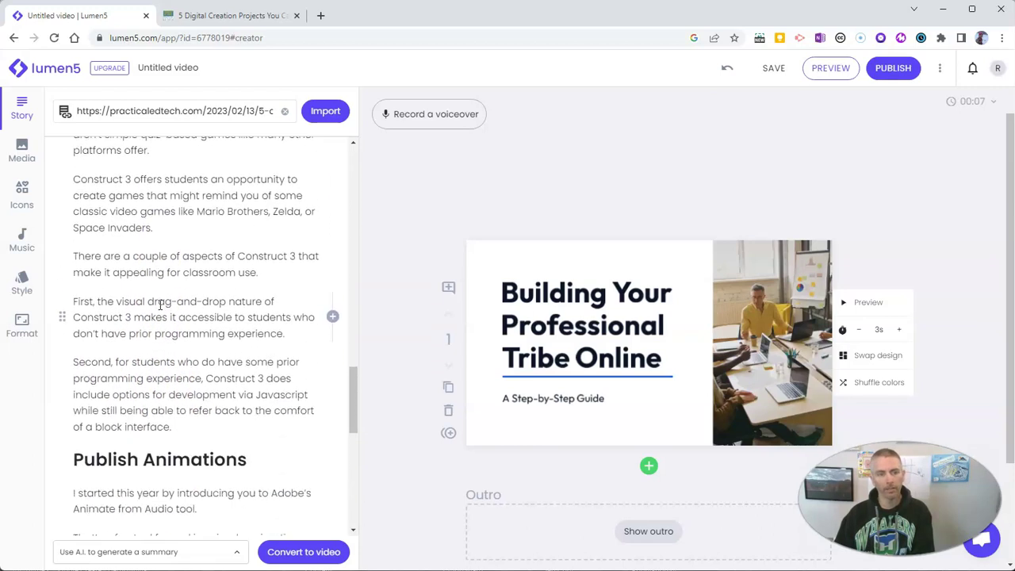
pyautogui.scroll(-3, 160, 310)
pyautogui.click(162, 349)
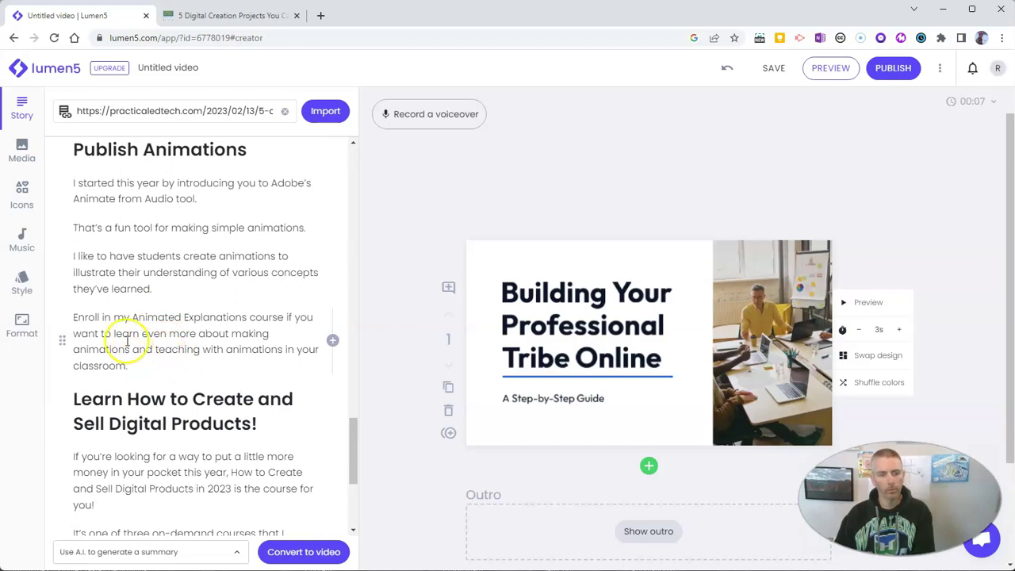
pyautogui.scroll(-3, 127, 338)
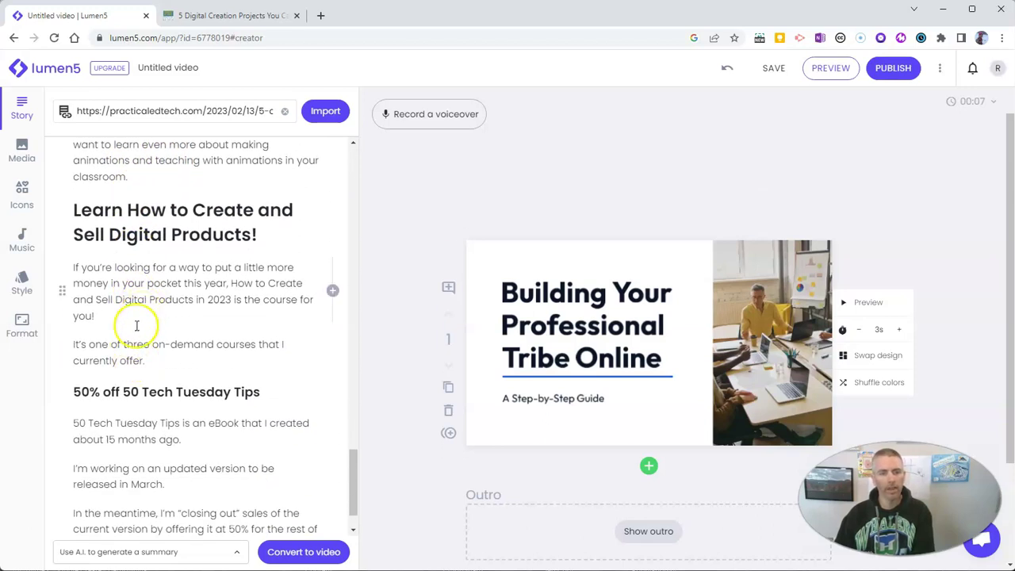
pyautogui.moveTo(73, 211); pyautogui.dragTo(246, 553)
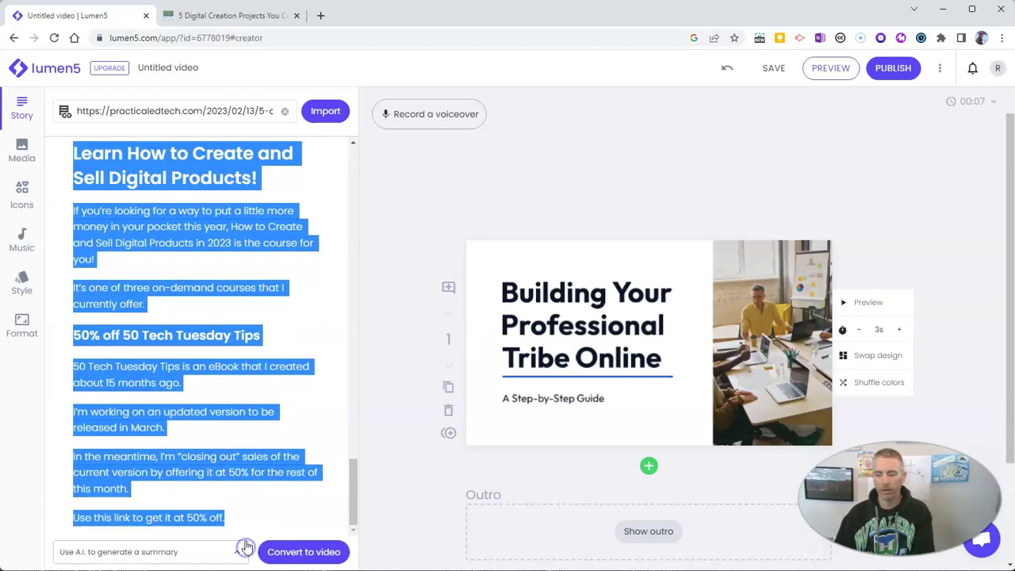
pyautogui.press('Delete')
pyautogui.scroll(1, 222, 460)
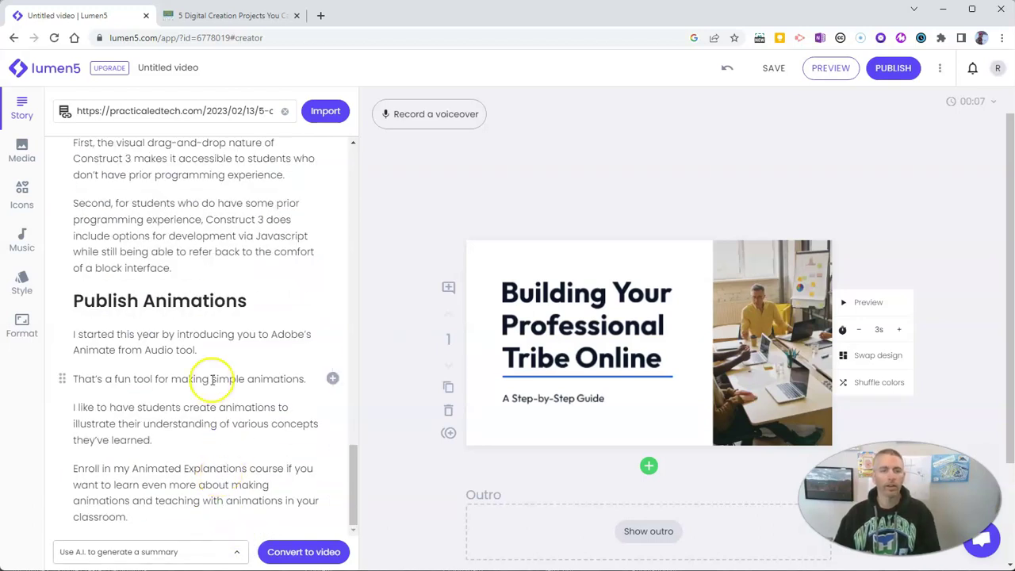
pyautogui.scroll(15, 208, 371)
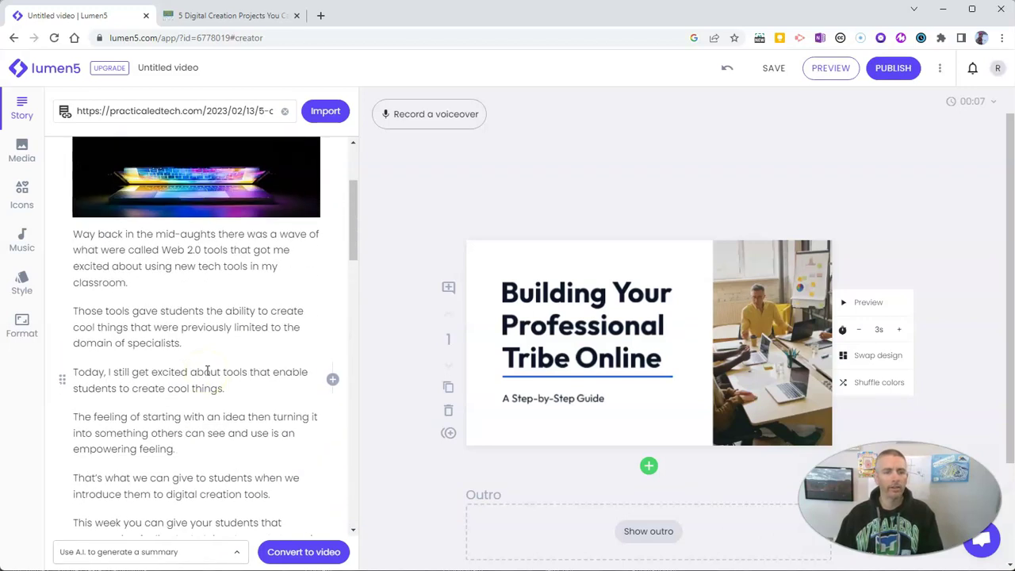
pyautogui.scroll(3, 208, 371)
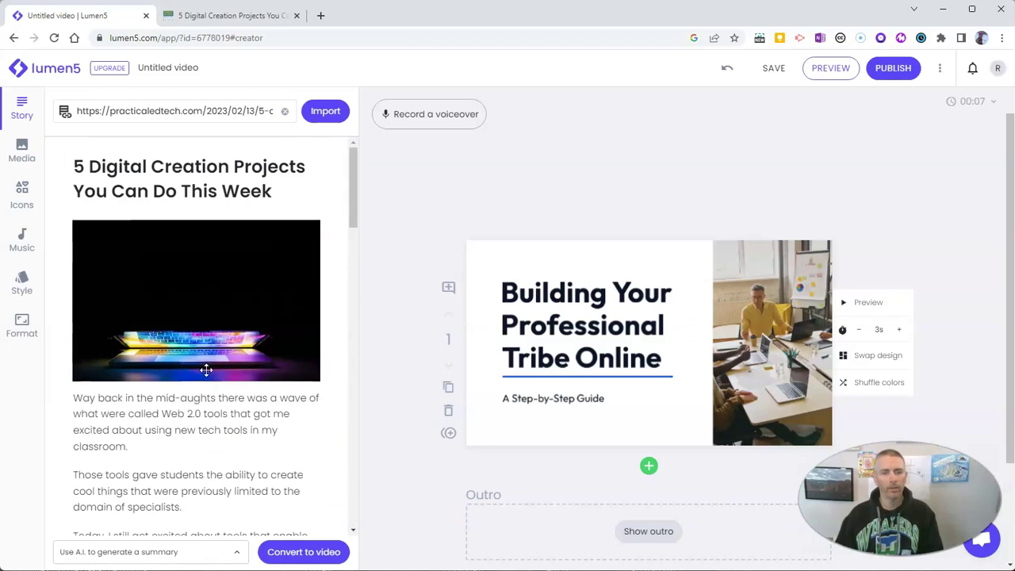
# Convert the article text into video scenes and look through the storyboard
pyautogui.click(307, 555)
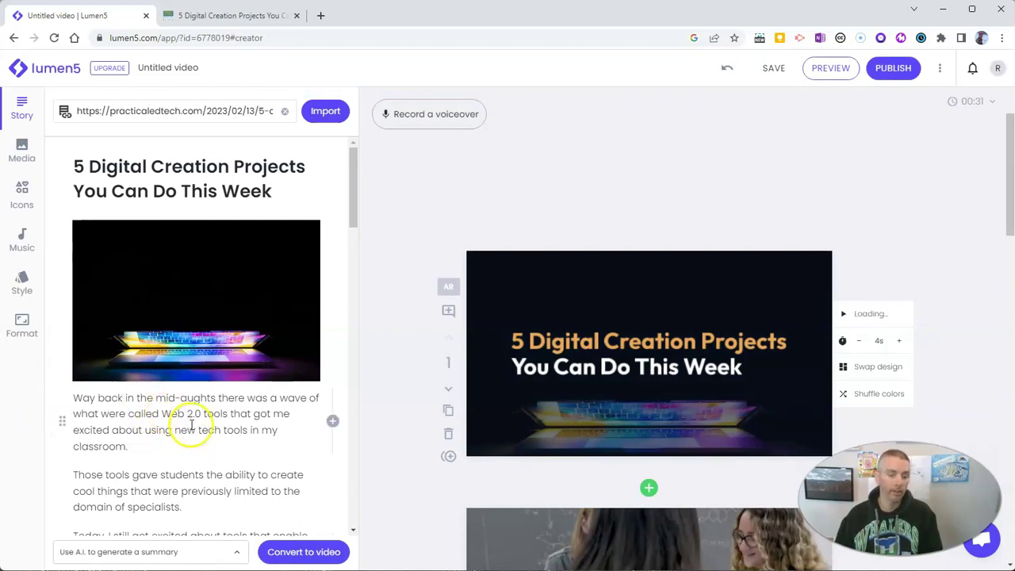
pyautogui.scroll(-1, 192, 426)
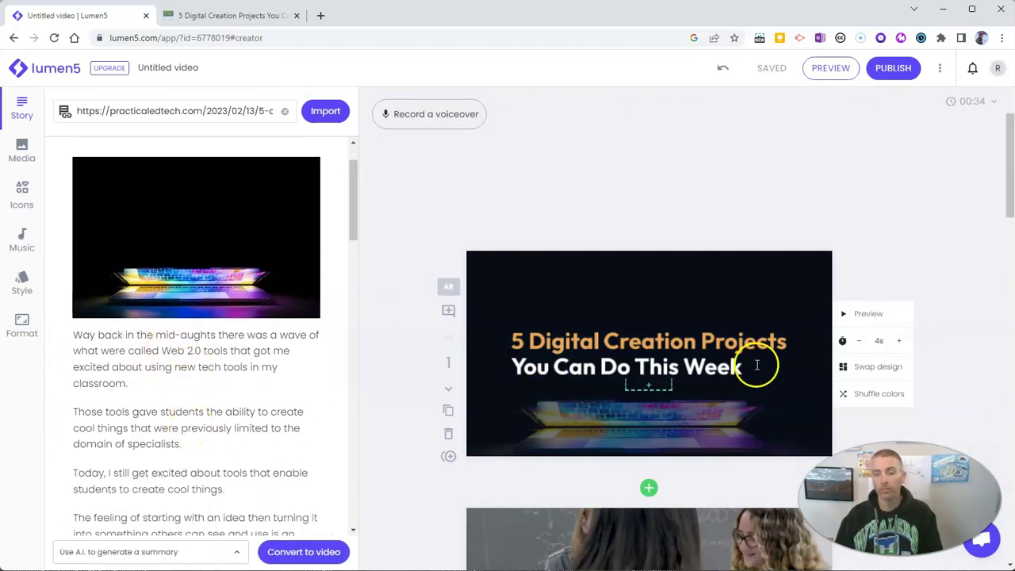
pyautogui.scroll(-1, 880, 323)
pyautogui.scroll(-3, 916, 333)
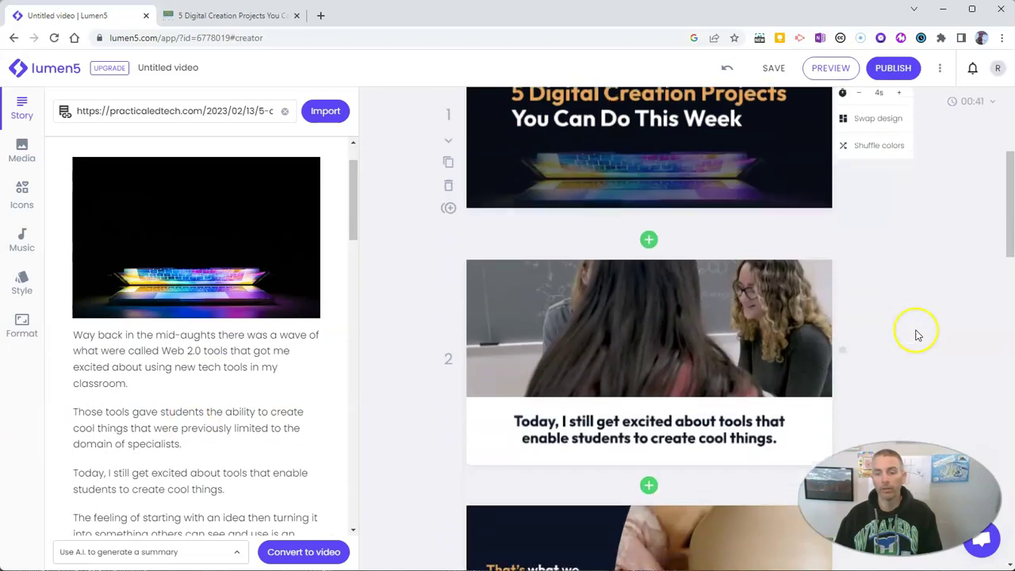
pyautogui.scroll(-3, 603, 377)
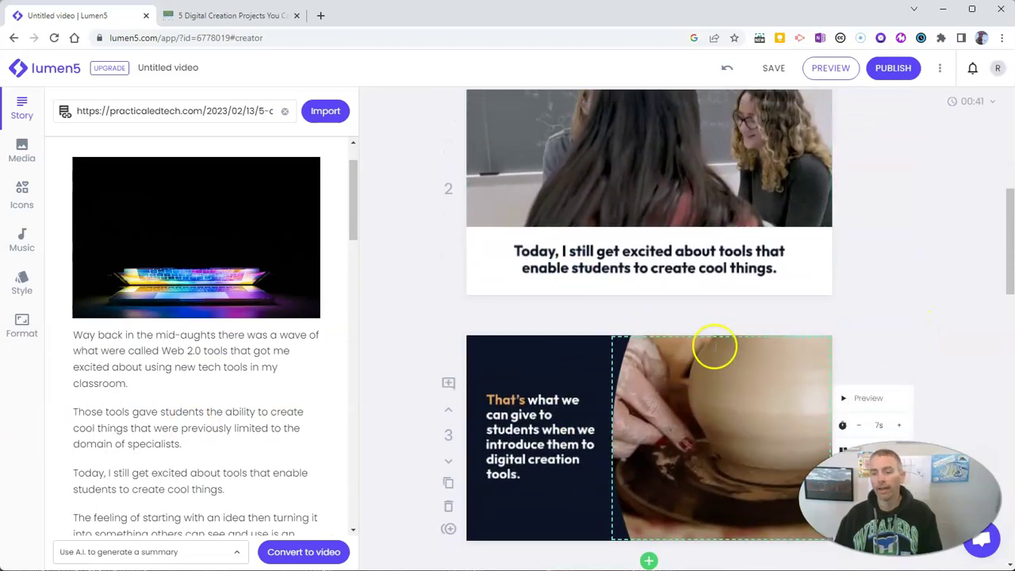
pyautogui.scroll(2, 762, 325)
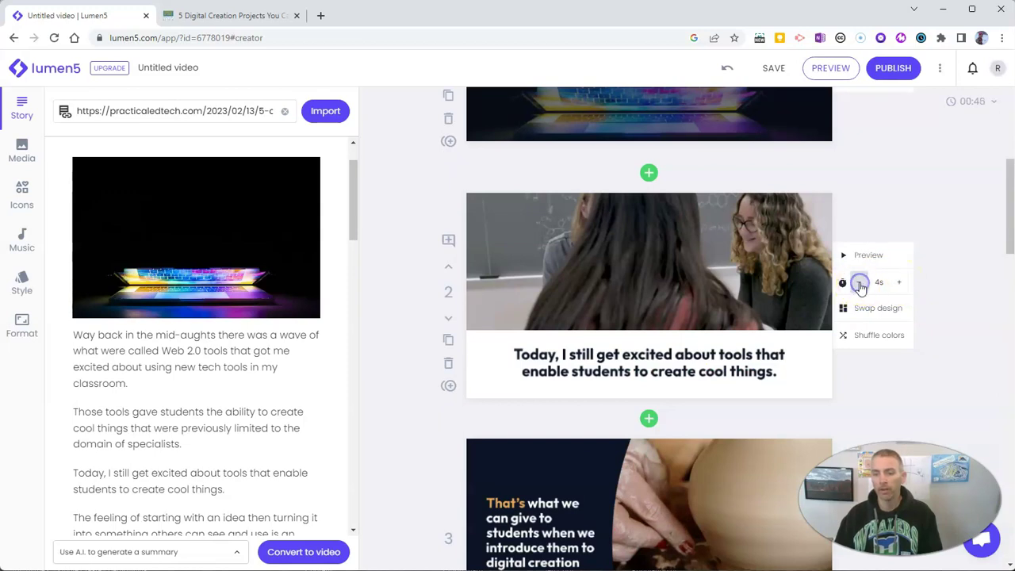
# Shorten scene 2 to 4 seconds and shuffle its color scheme
pyautogui.click(861, 285)
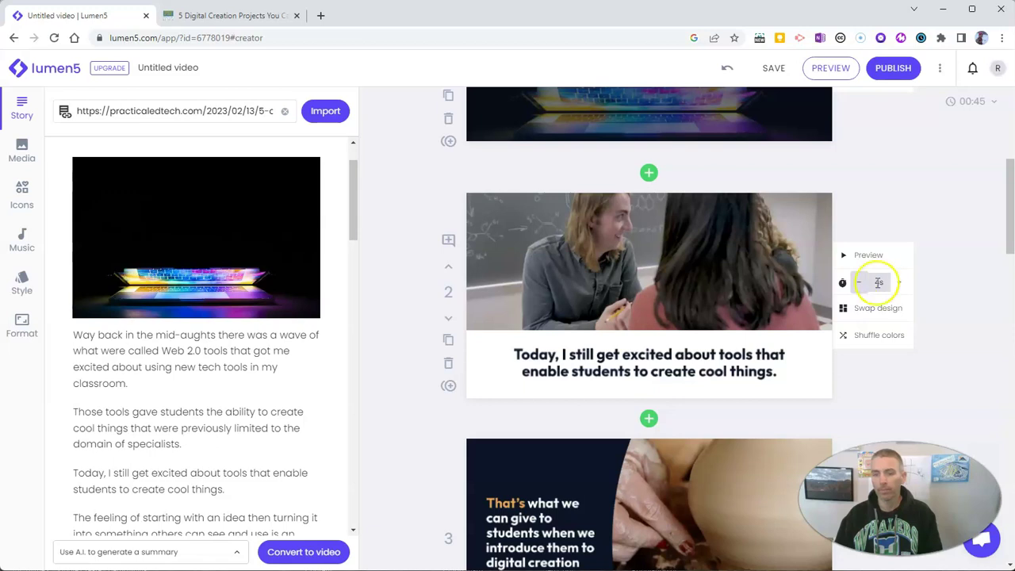
pyautogui.click(867, 336)
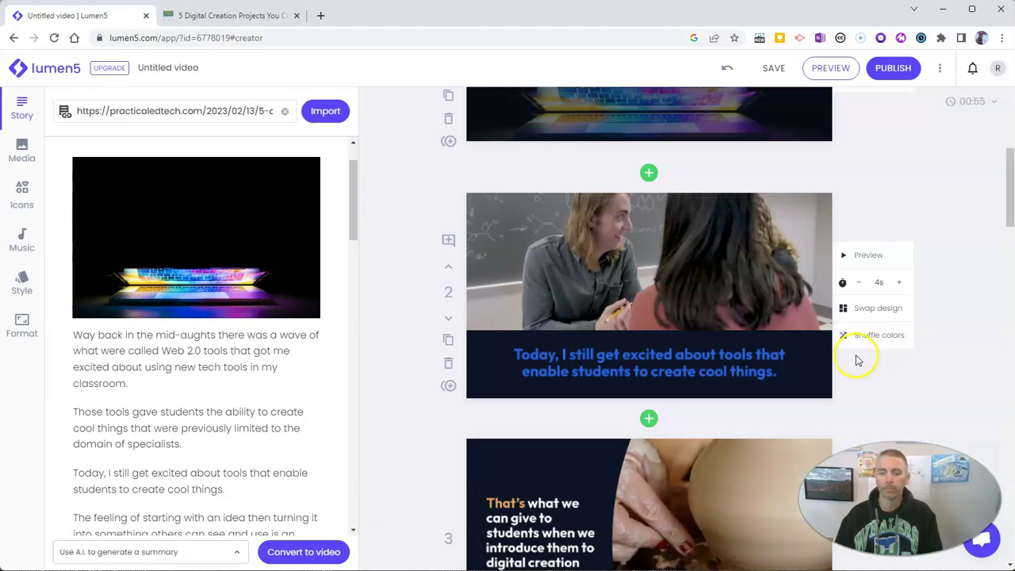
pyautogui.scroll(-4, 682, 410)
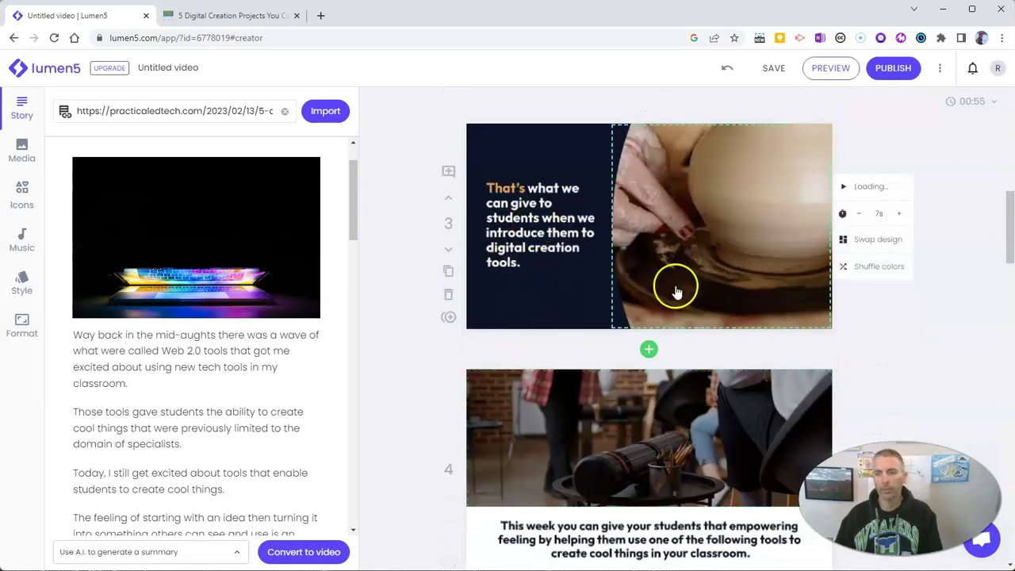
# Cut scene 3 by one second and lower the brightness of scene 4's background image
pyautogui.click(859, 214)
pyautogui.scroll(-2, 634, 334)
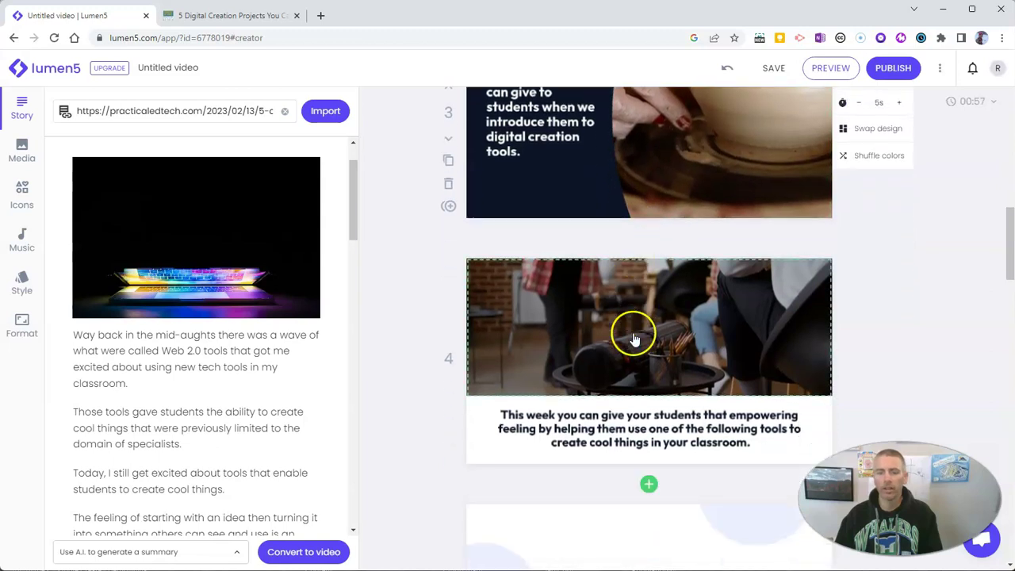
pyautogui.click(603, 251)
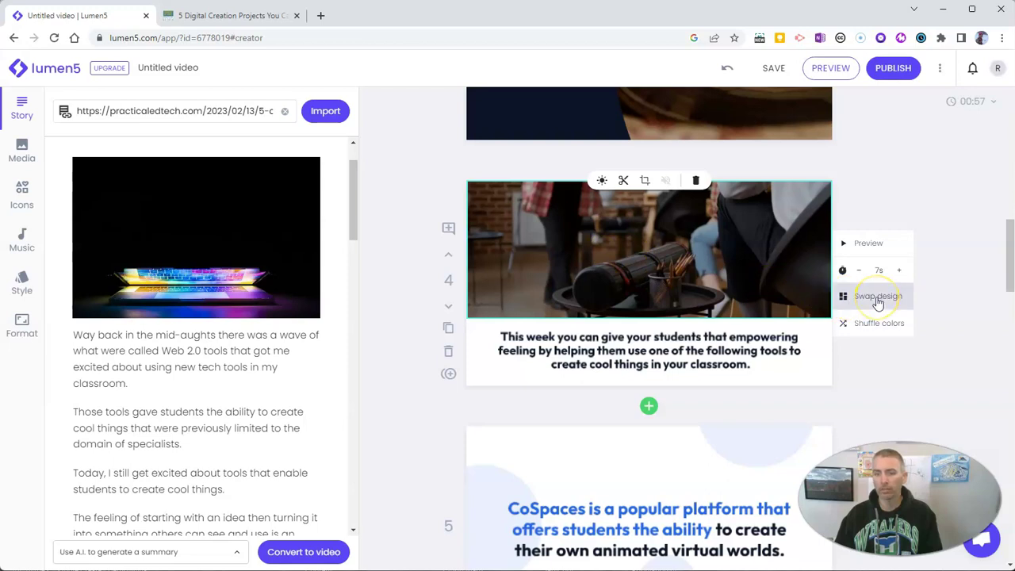
pyautogui.click(602, 181)
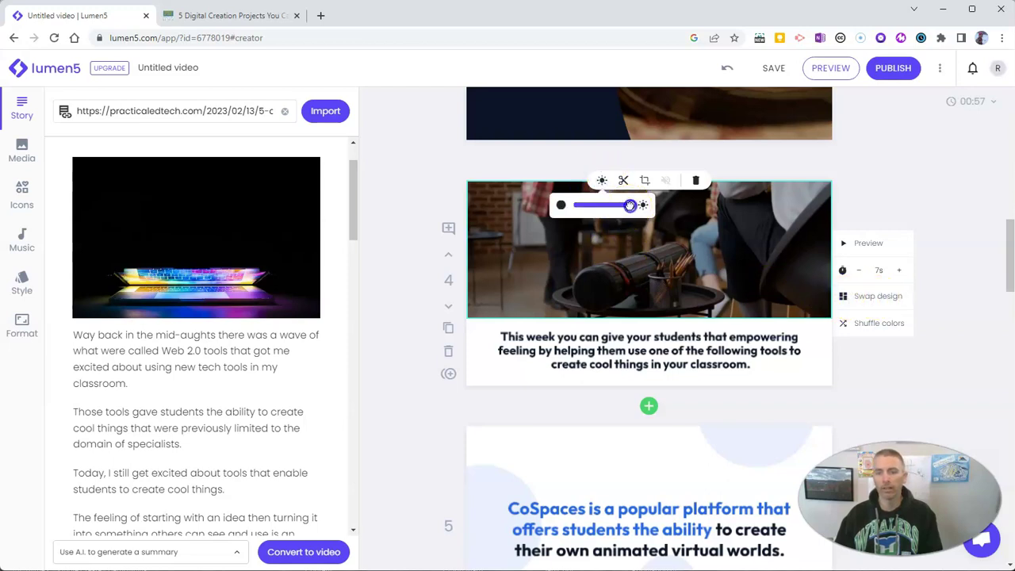
pyautogui.click(593, 206)
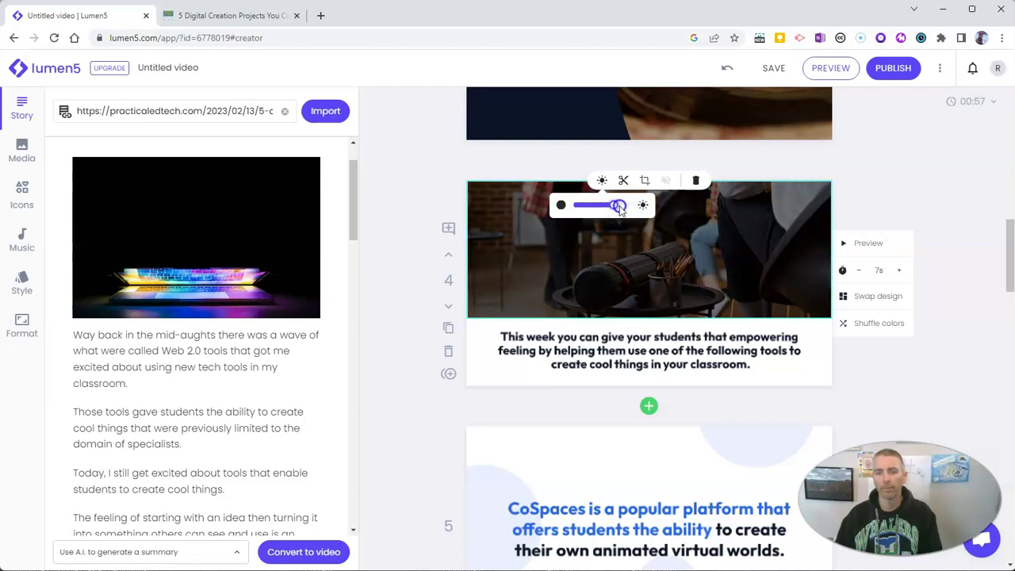
pyautogui.moveTo(619, 207); pyautogui.dragTo(622, 206)
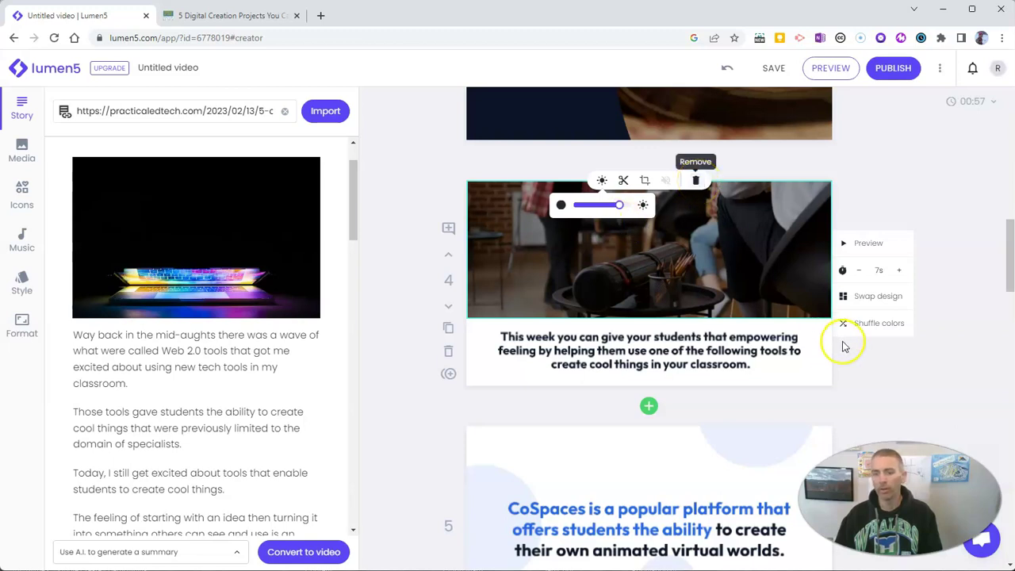
pyautogui.scroll(-8, 899, 378)
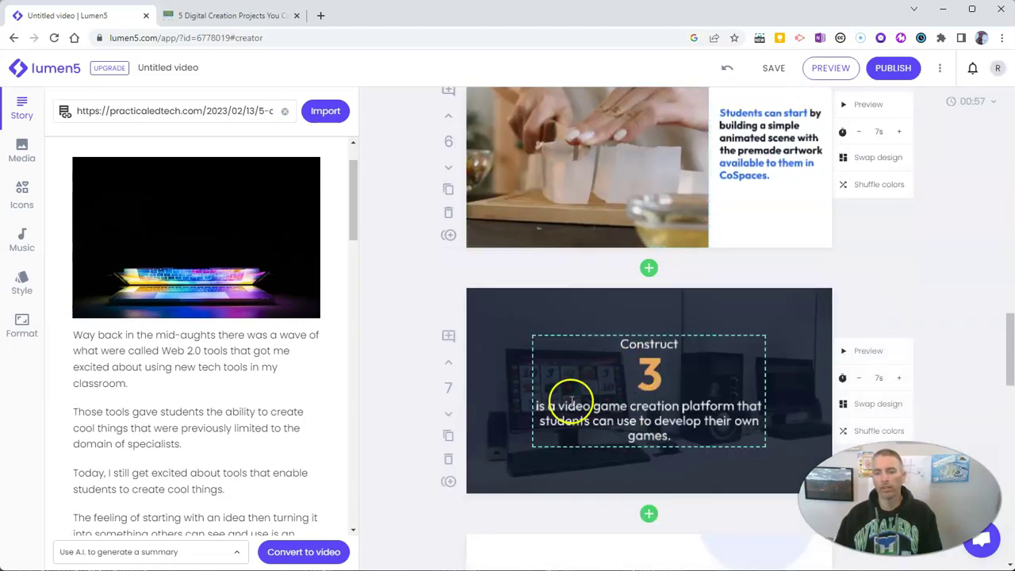
pyautogui.scroll(-15, 518, 387)
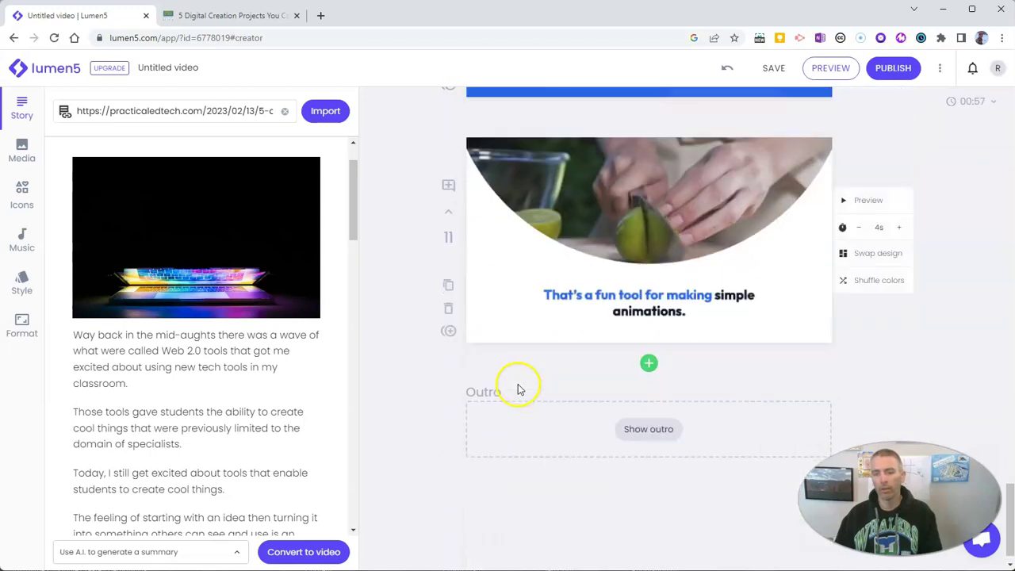
pyautogui.scroll(-1, 517, 387)
pyautogui.scroll(2, 497, 389)
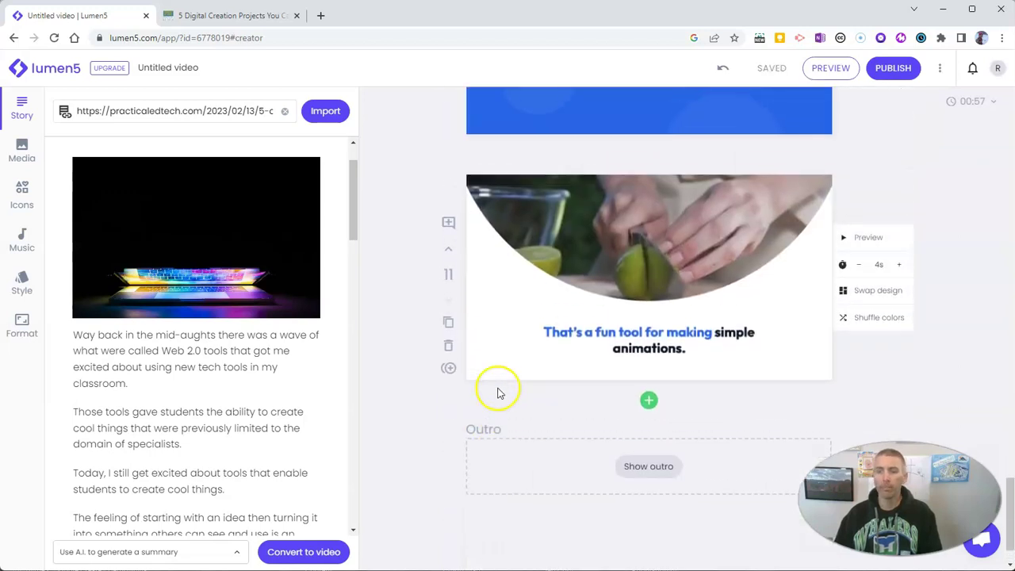
# Preview the 57-second draft, copy its shareable link, and close the preview
pyautogui.click(833, 72)
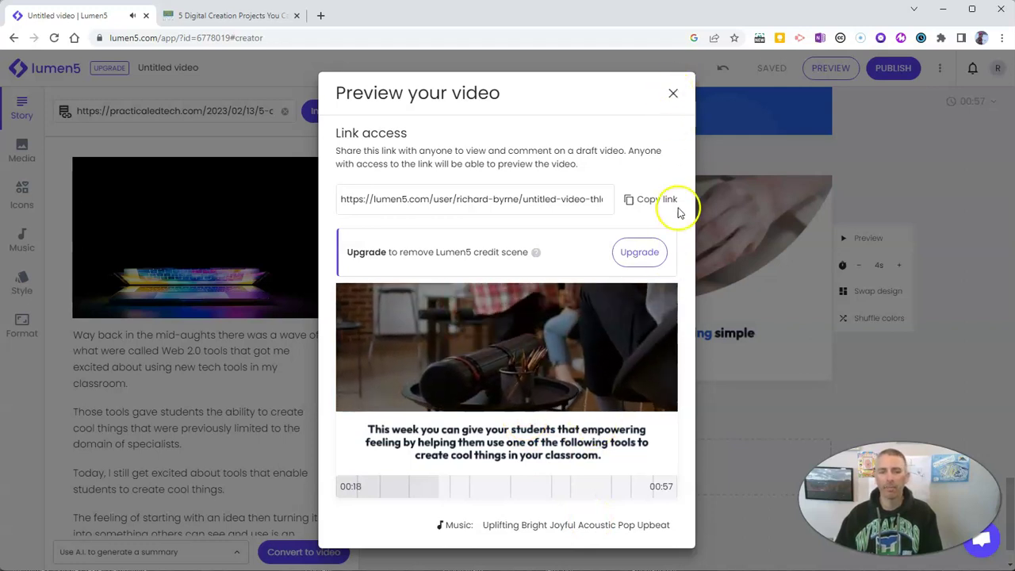
pyautogui.click(669, 205)
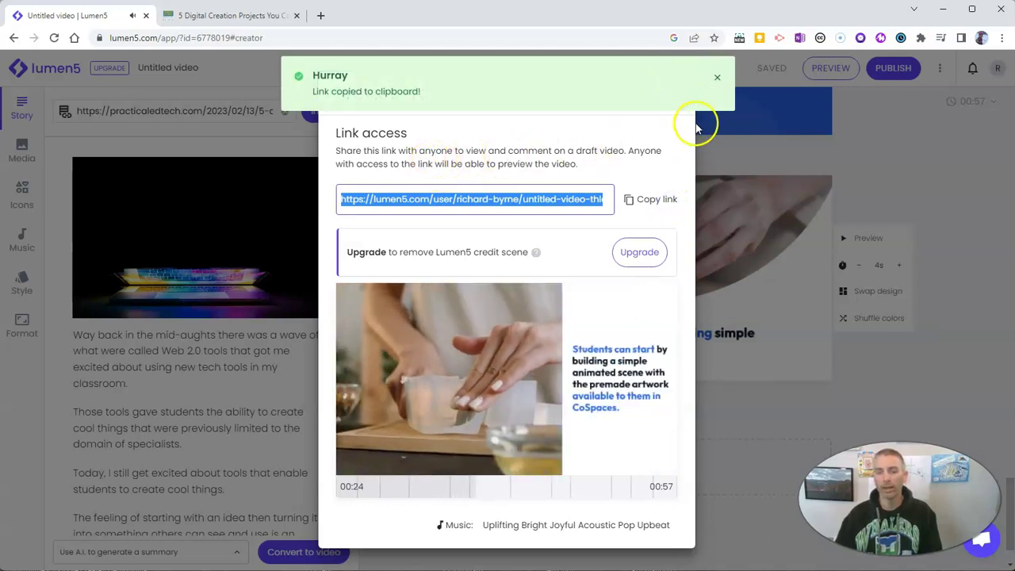
pyautogui.click(718, 78)
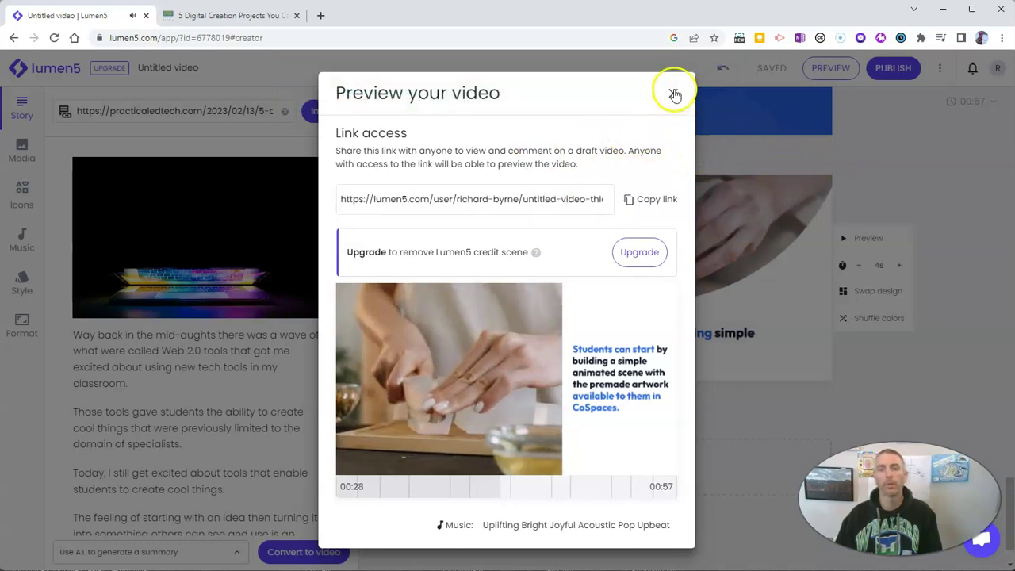
pyautogui.click(673, 93)
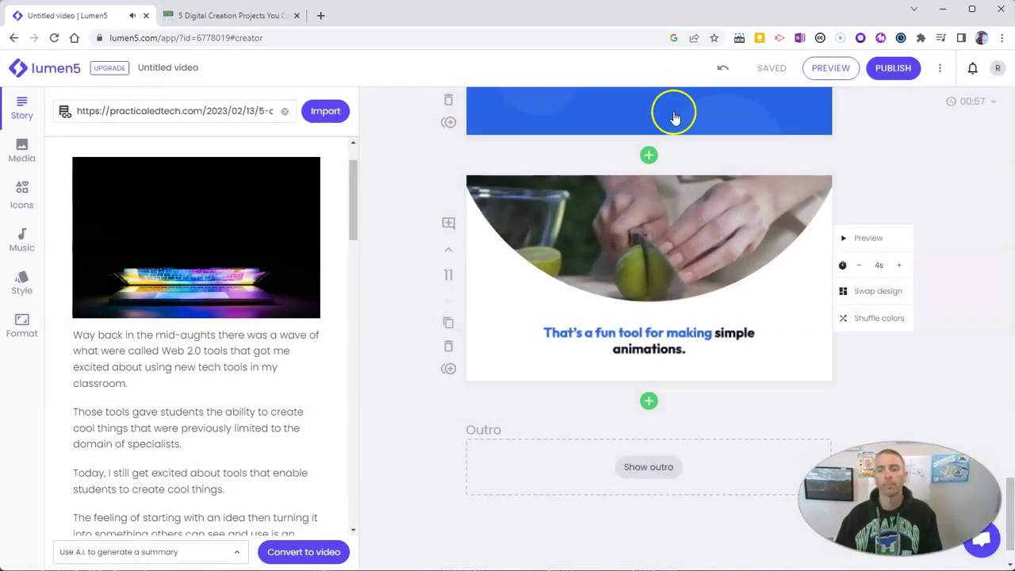
# Publish the video and scroll its shared page down to the Download button
pyautogui.click(896, 70)
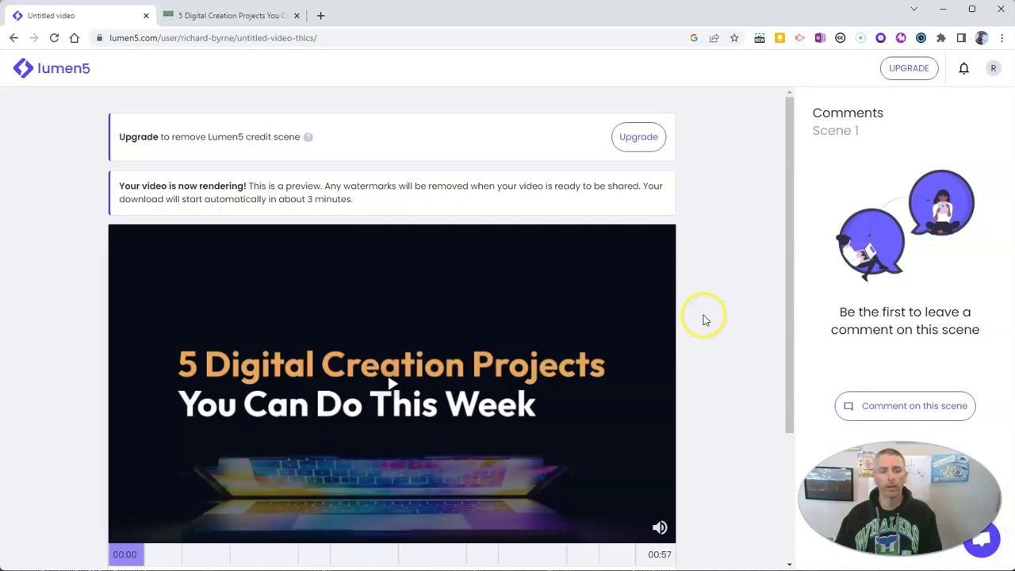
pyautogui.scroll(-1, 705, 320)
pyautogui.scroll(-1, 711, 320)
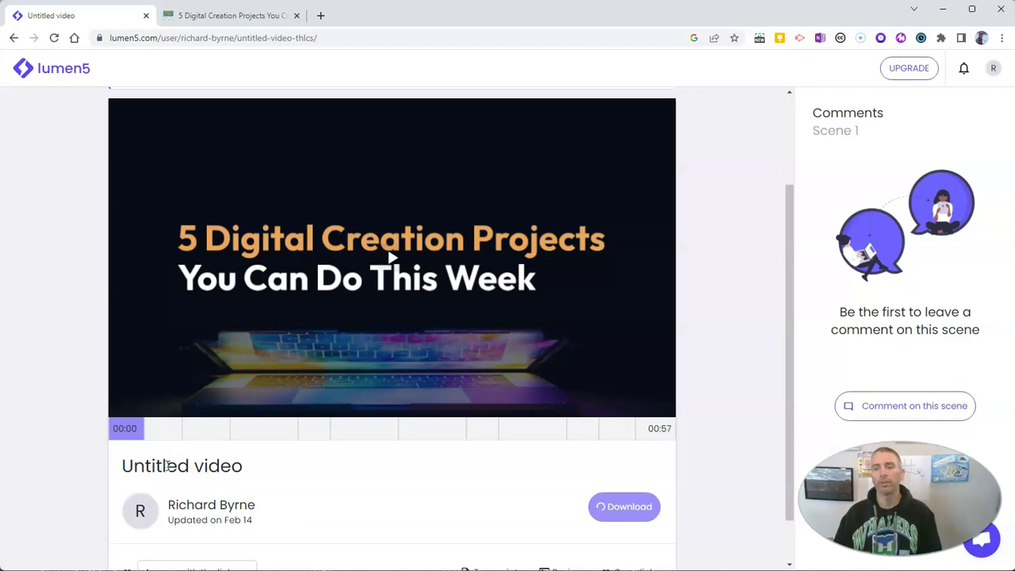
pyautogui.scroll(-1, 177, 467)
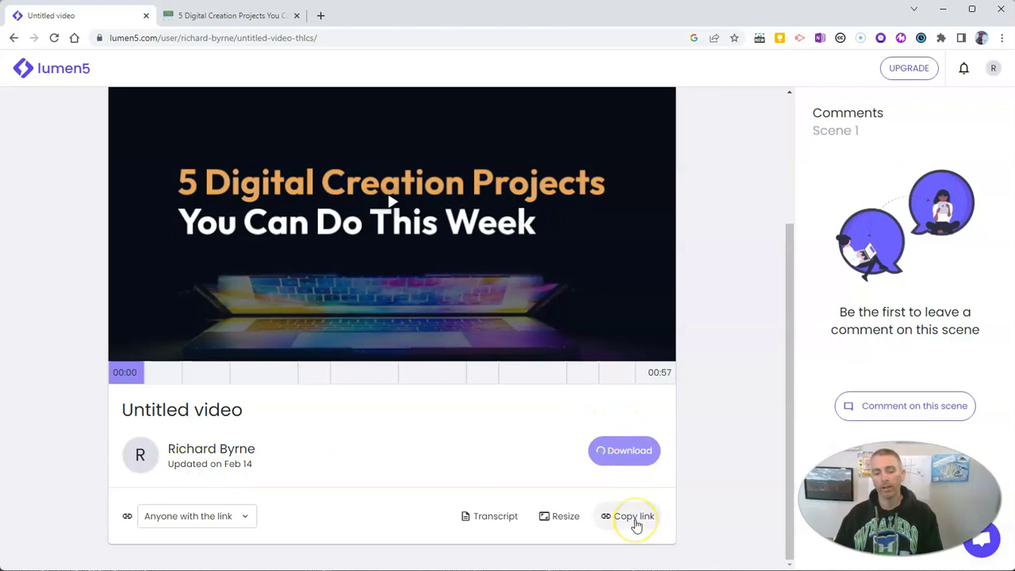
# Keep sharing on 'Anyone with the link' and download the video as Untitled_video.mp4
pyautogui.click(234, 517)
pyautogui.scroll(-1, 278, 517)
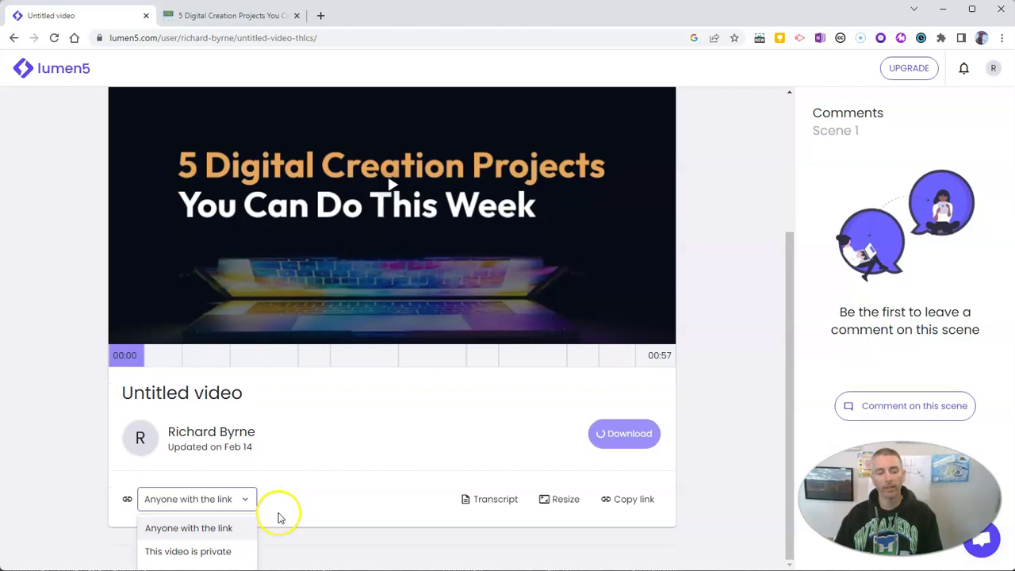
pyautogui.click(317, 502)
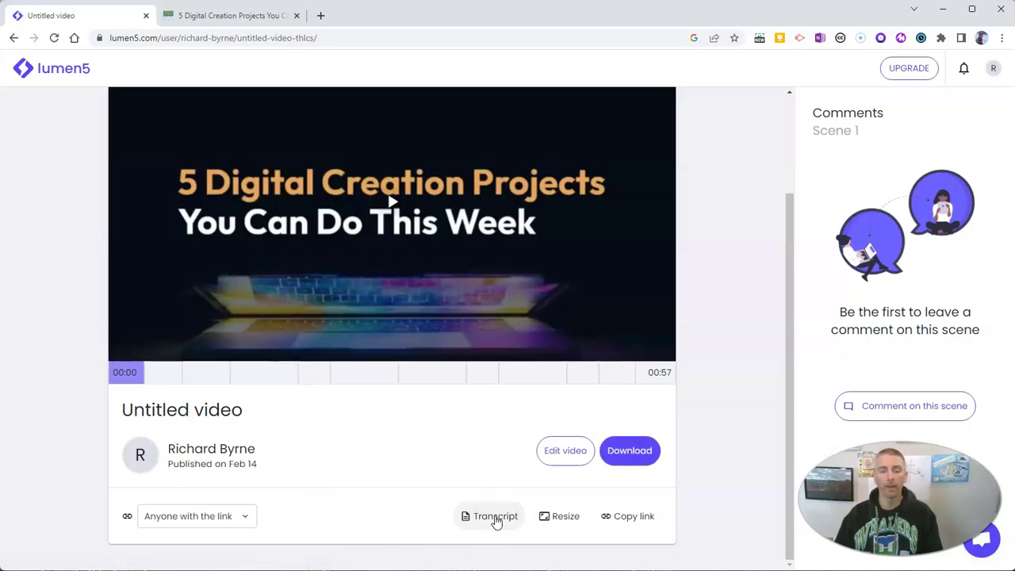
pyautogui.click(567, 454)
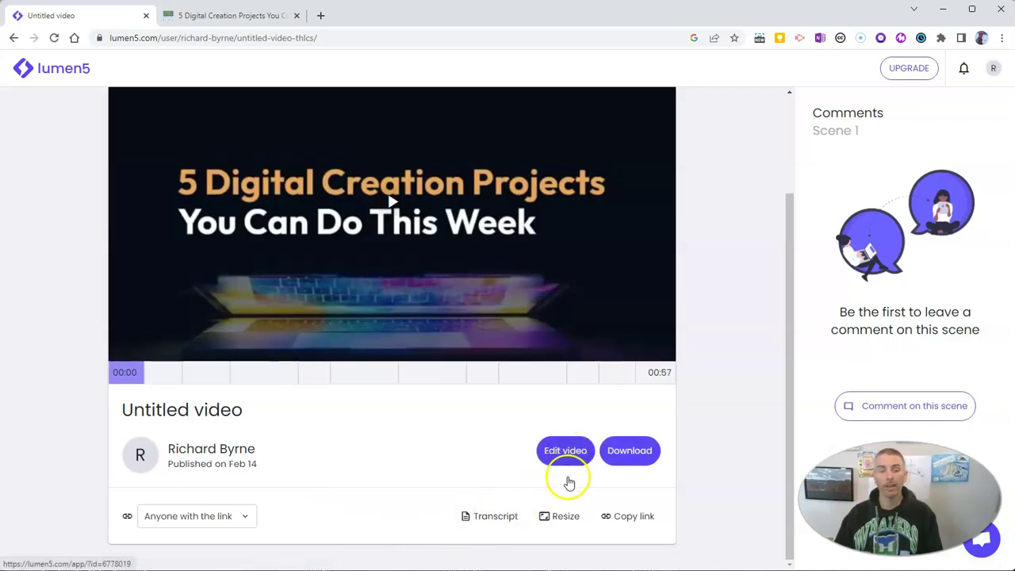
pyautogui.click(633, 436)
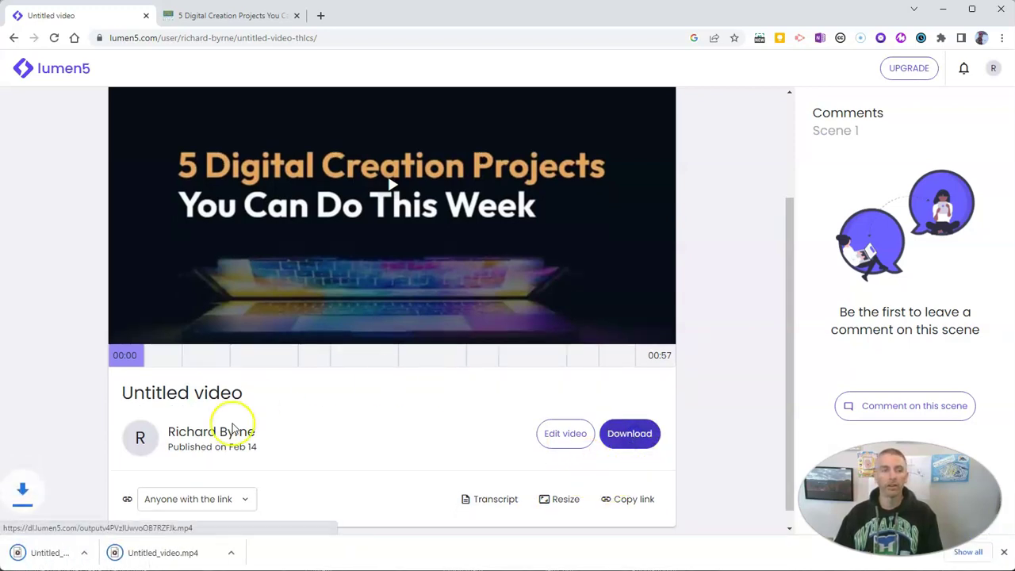